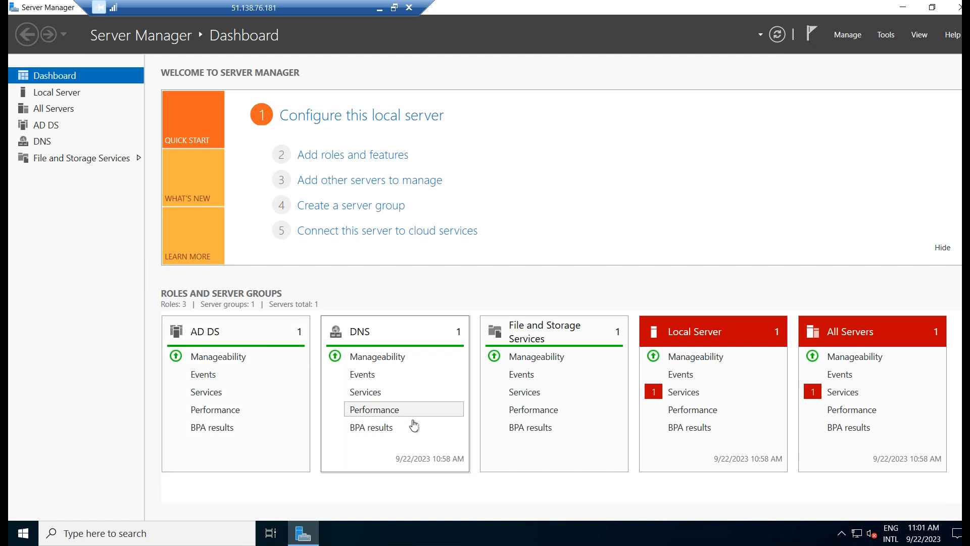
Start the stopped Clipboard User Service from the Local Server services alert, then return to the Dashboard
left_click(693, 397)
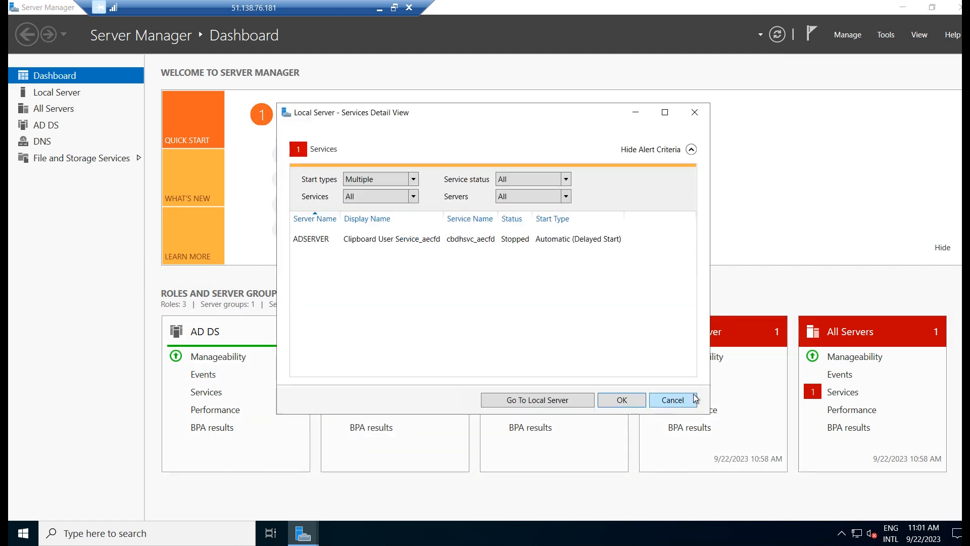
left_click(374, 245)
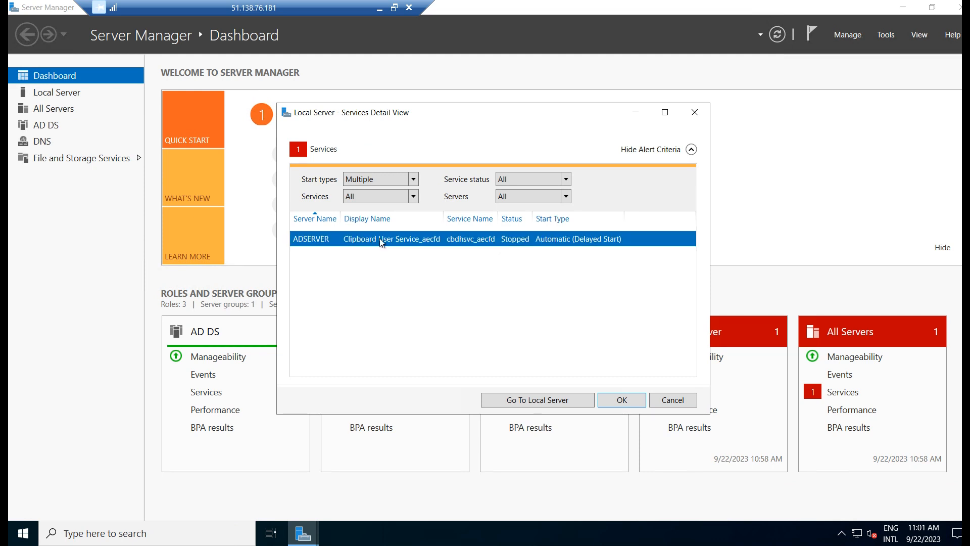
right_click(381, 243)
left_click(404, 247)
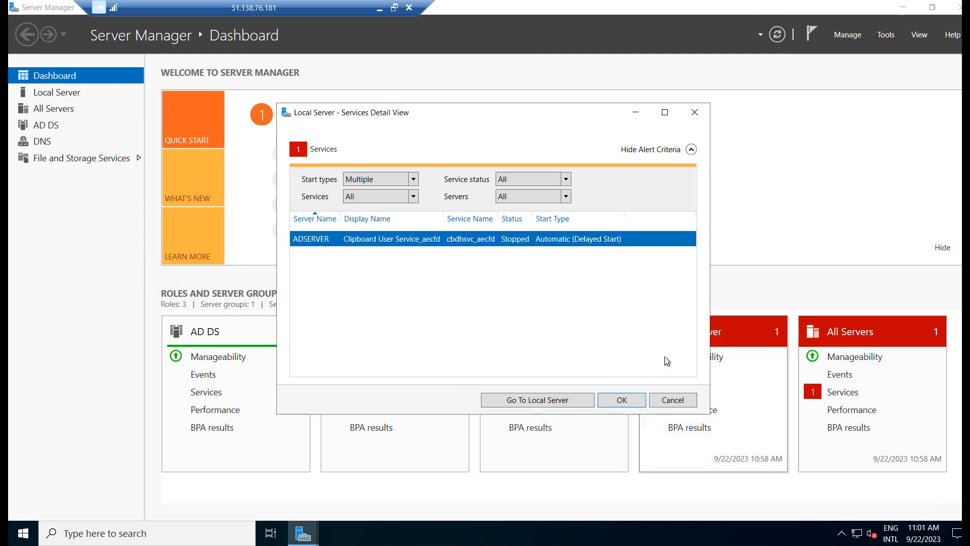
left_click(636, 111)
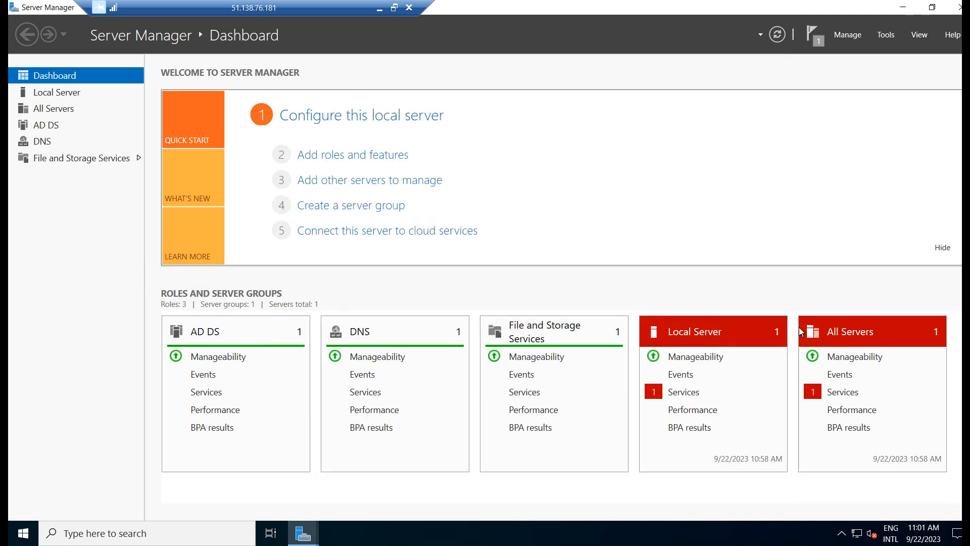
Confirm the Start Services task in notifications, dismiss it, and bring up the Tools list
left_click(818, 43)
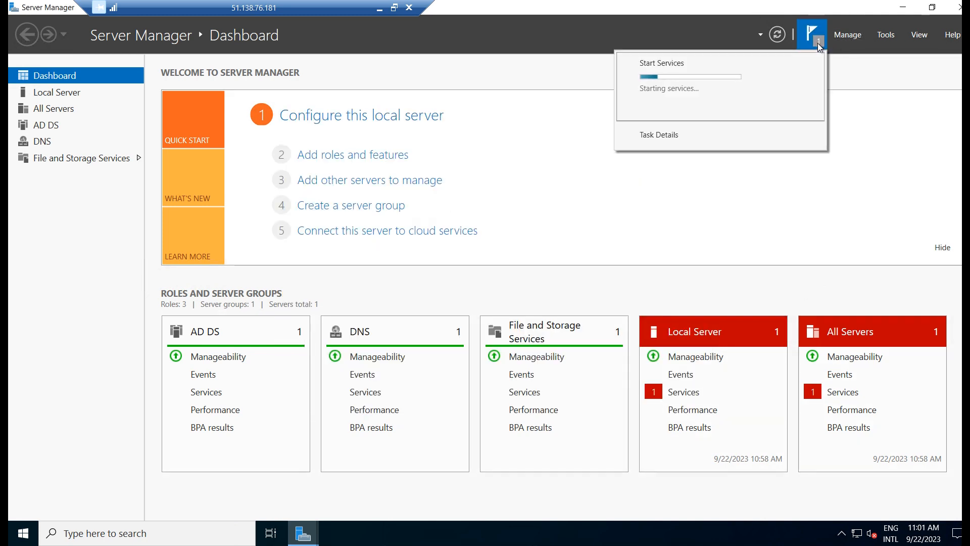
left_click(889, 77)
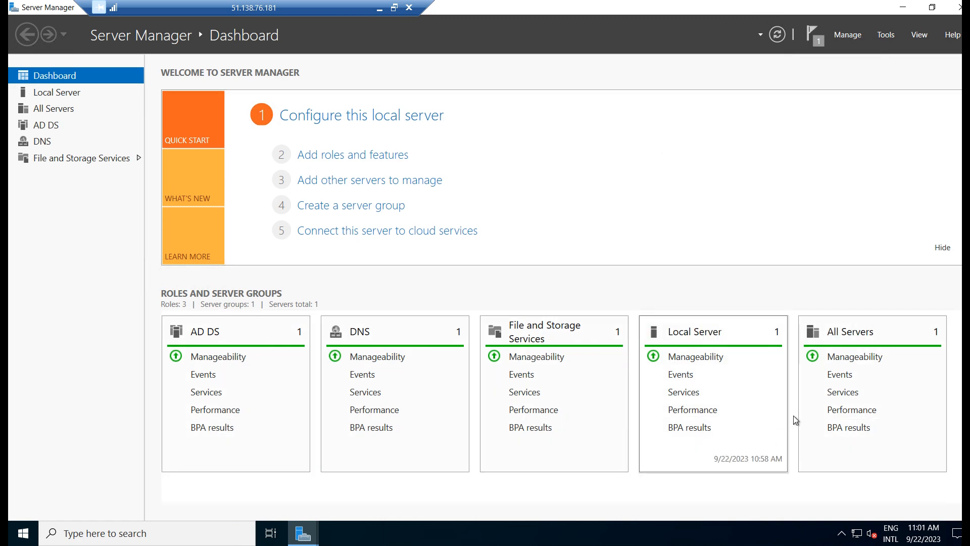
left_click(884, 37)
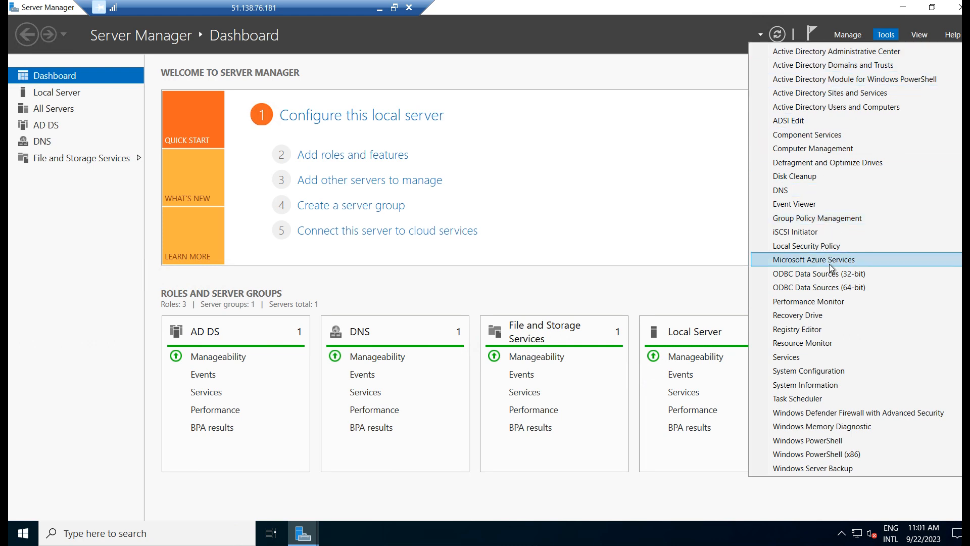
Choose Active Directory Users and Computers from the Tools list
left_click(865, 106)
In a new File Explorer window, browse This PC > Windows (C:) > Windows and jump to NTDS
key("super+e")
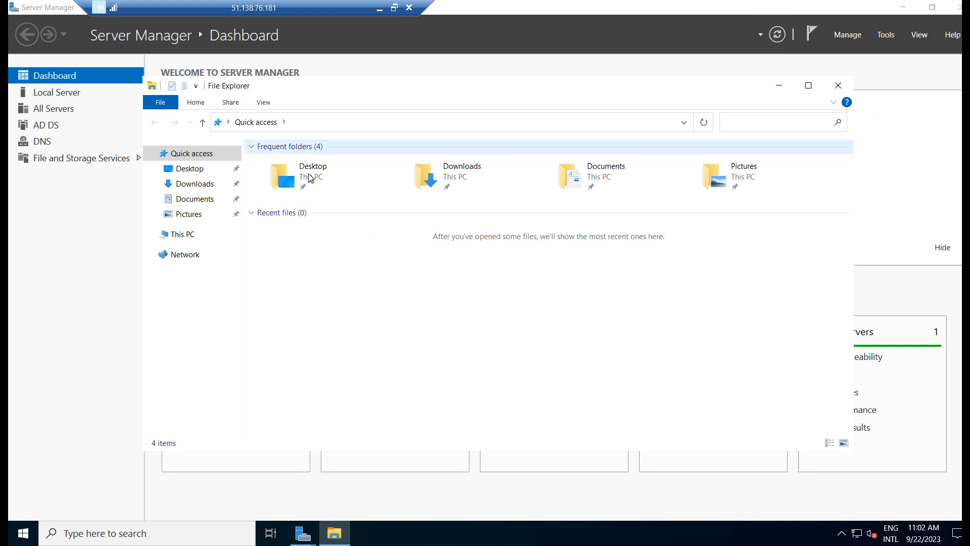
left_click(180, 234)
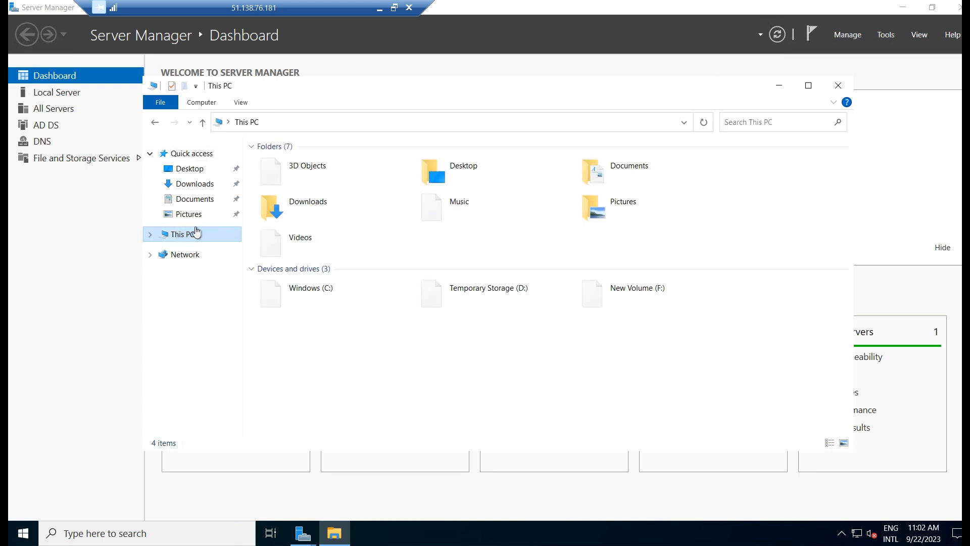
left_click(356, 293)
double_click(357, 293)
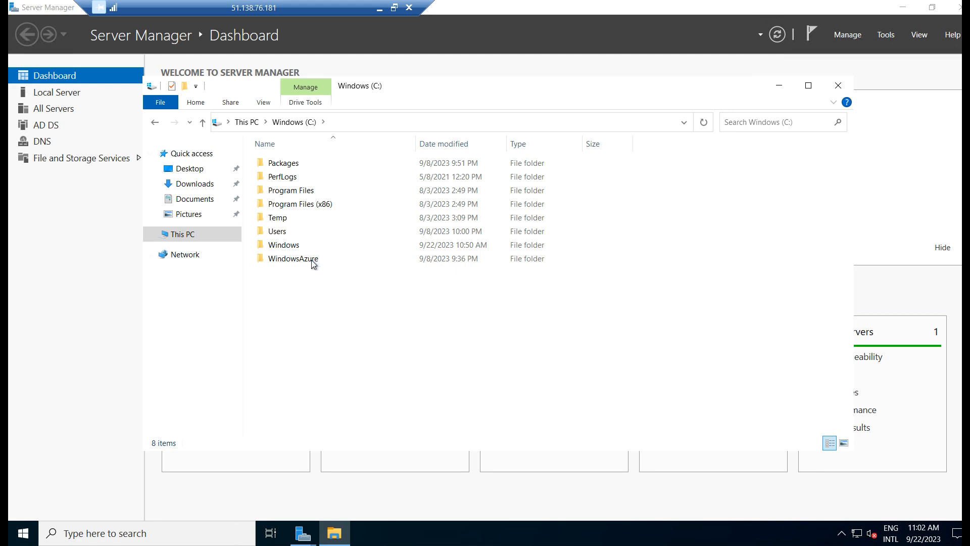
double_click(306, 250)
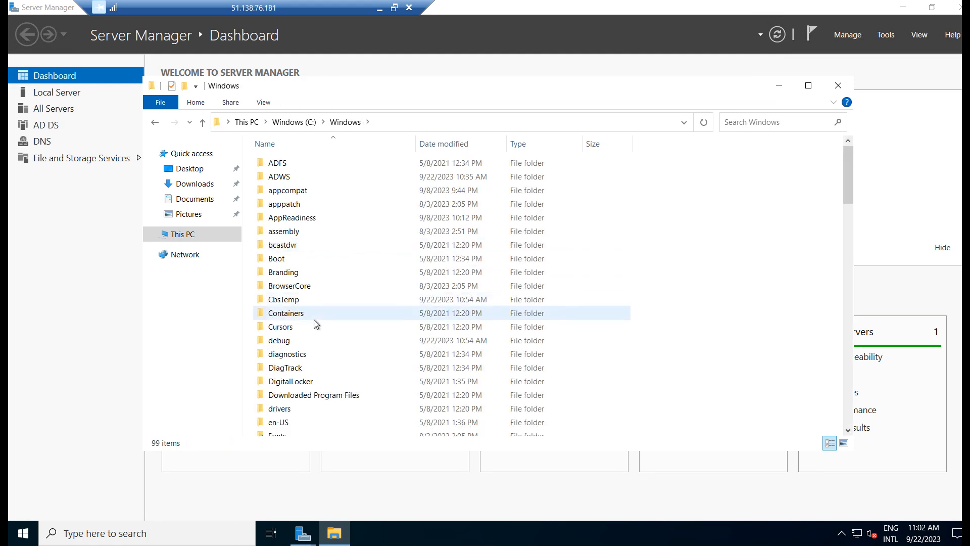
left_click(291, 325)
key("n")
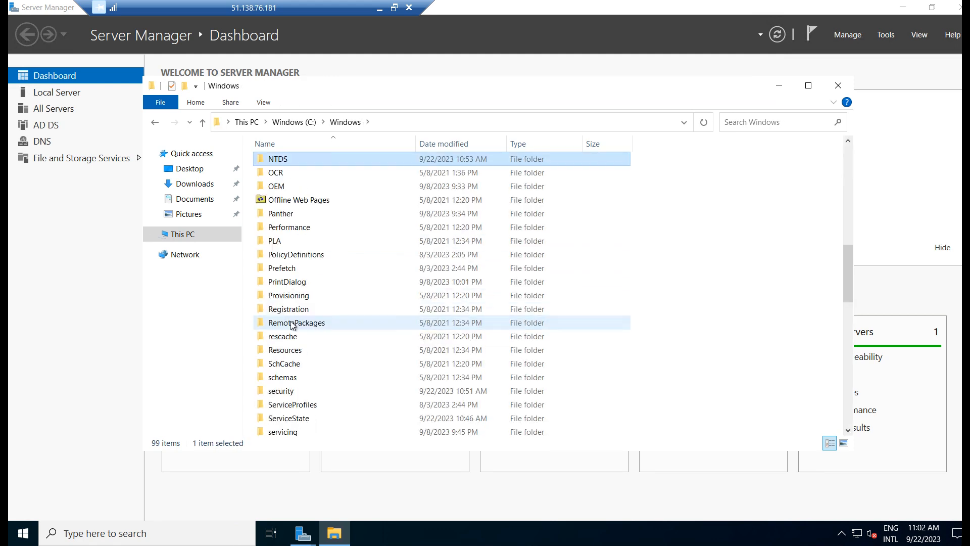
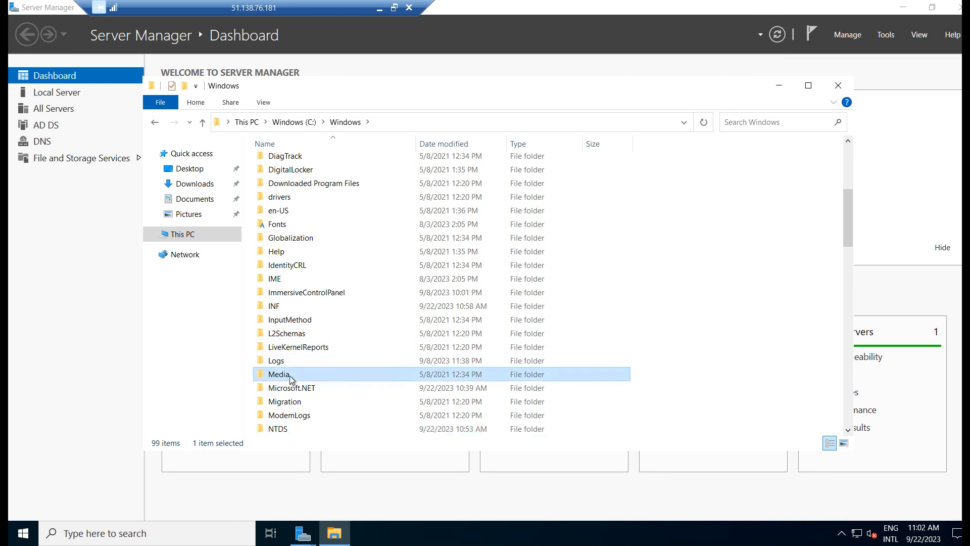
Open the SYSVOL folder in C:\Windows, then close File Explorer
key("s")
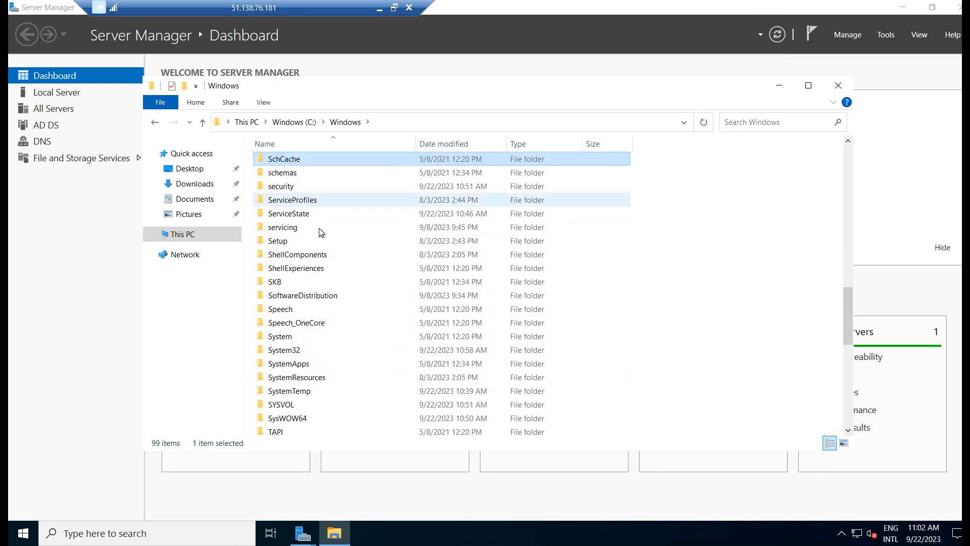
scroll(335, 323, "down", 2)
left_click(303, 335)
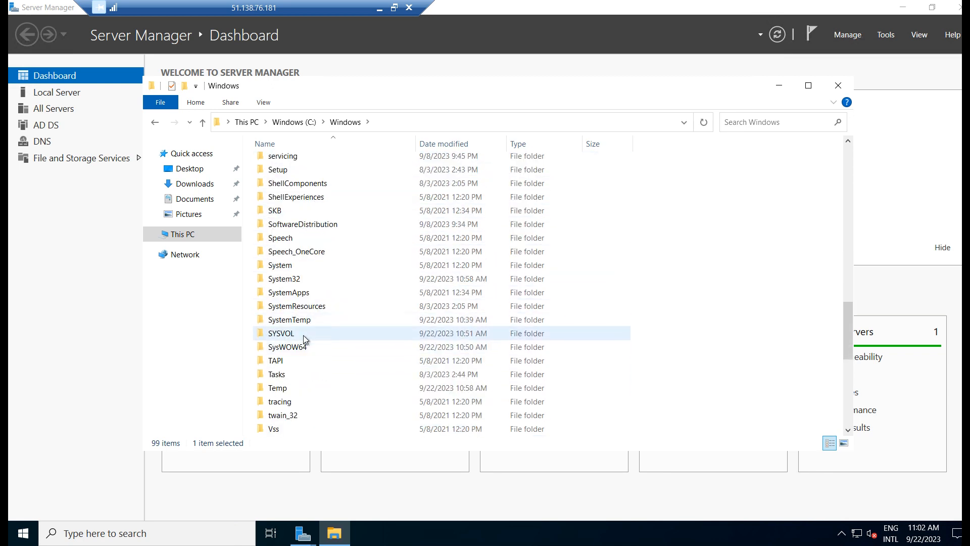
double_click(303, 335)
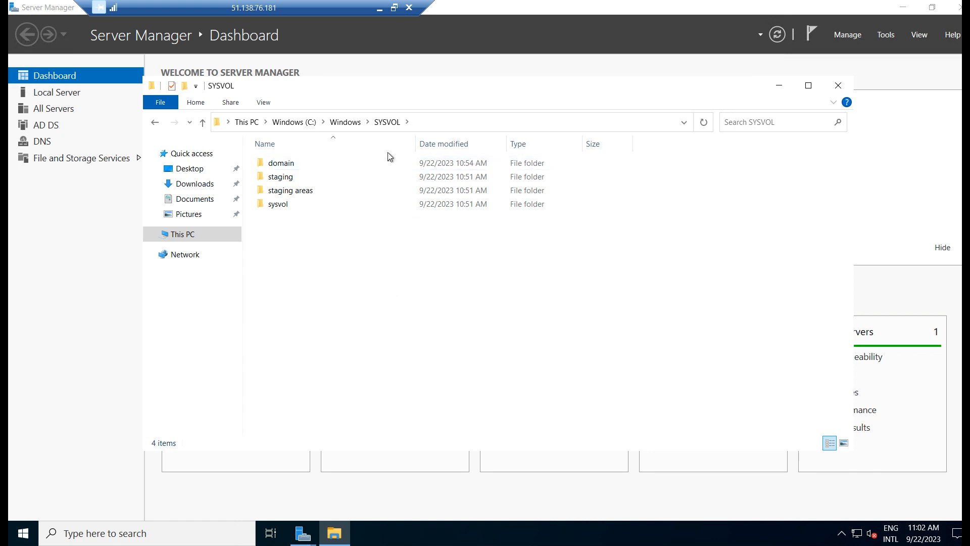
left_click(840, 87)
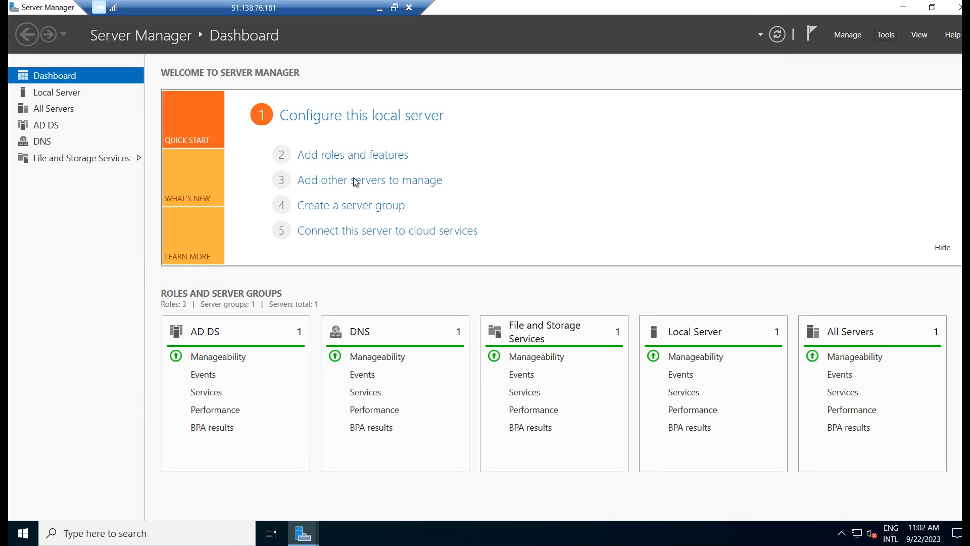
Launch Active Directory Users and Computers by running dsa.msc from the Run box
left_click(887, 38)
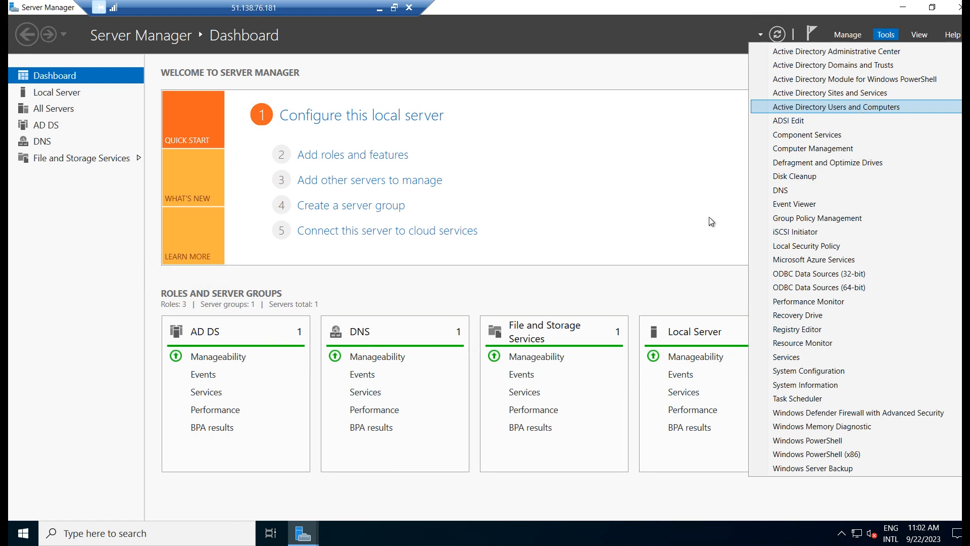
left_click(686, 235)
key("super+r")
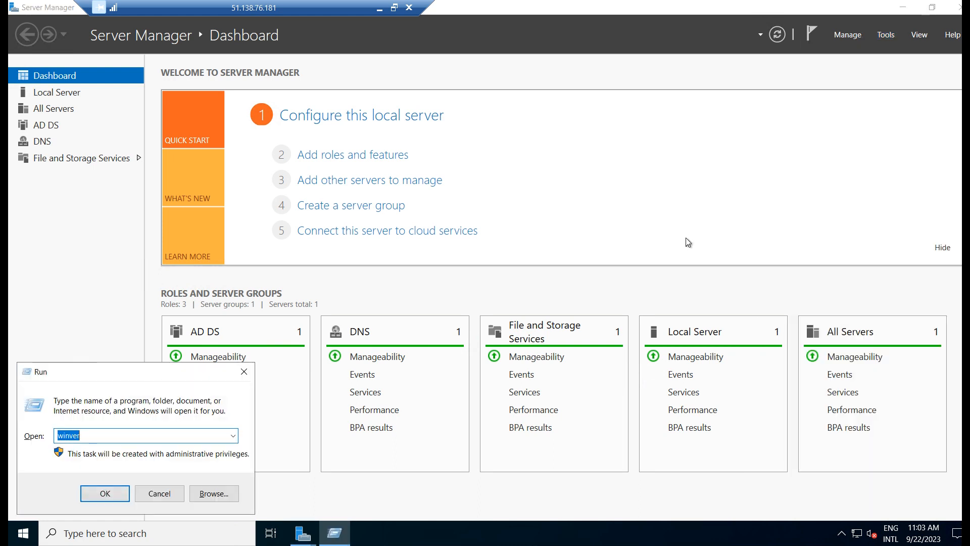
type("dsa.msc")
key("Return")
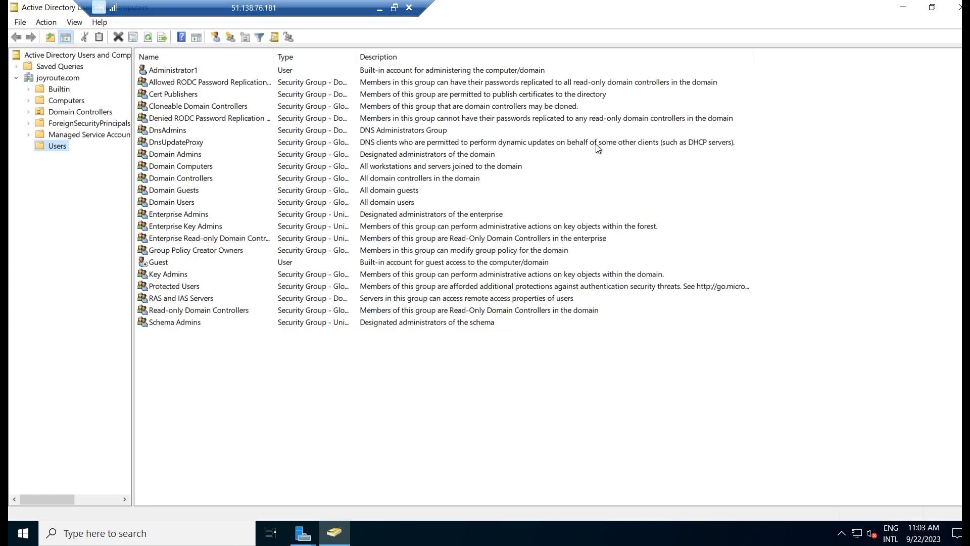
Expand joyroute.com, open the Users container, and widen the Name and Type columns
left_click(53, 79)
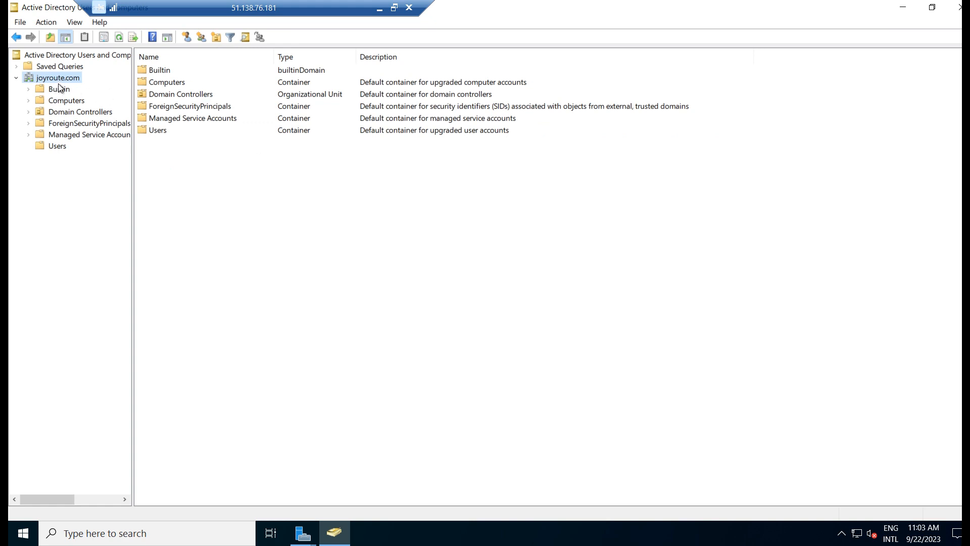
left_click(70, 112)
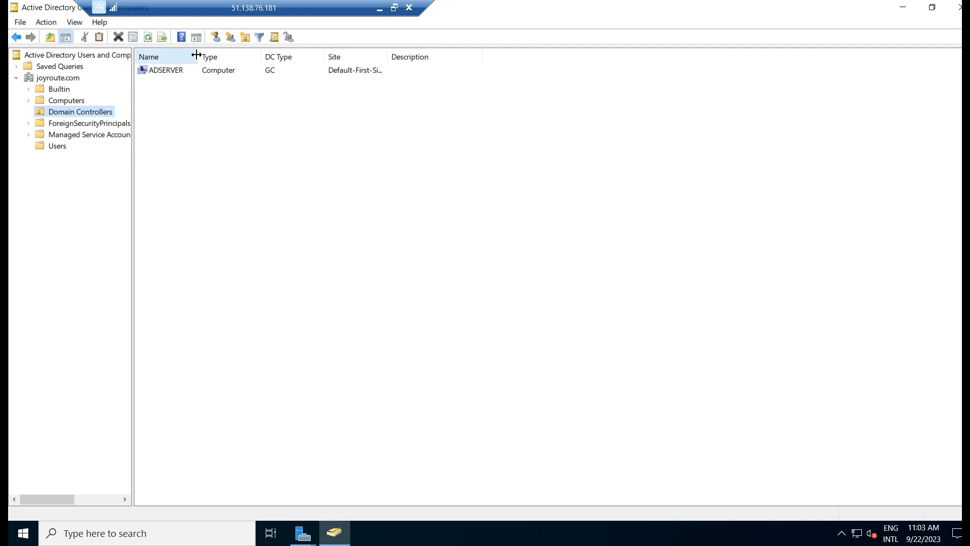
left_click_drag(199, 57, 224, 141)
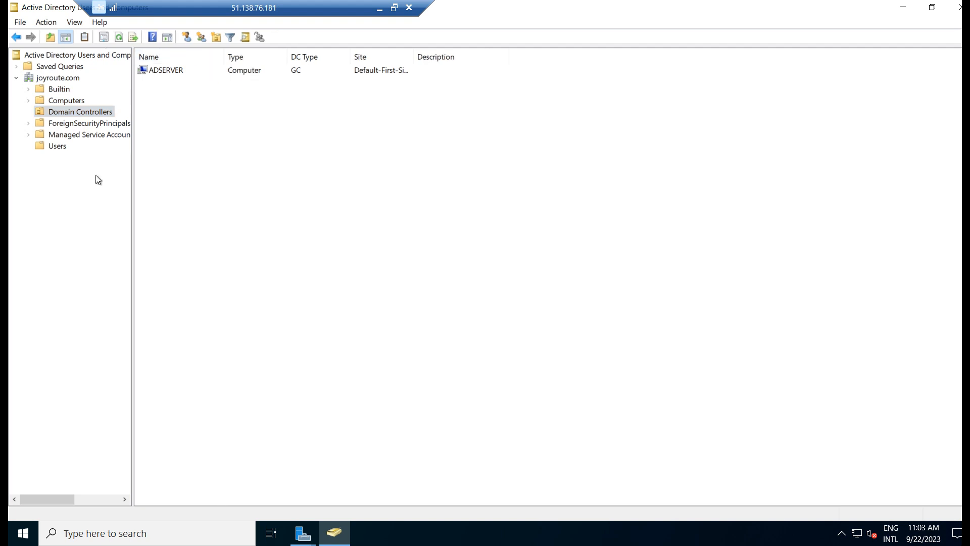
left_click(56, 146)
left_click_drag(275, 56, 385, 60)
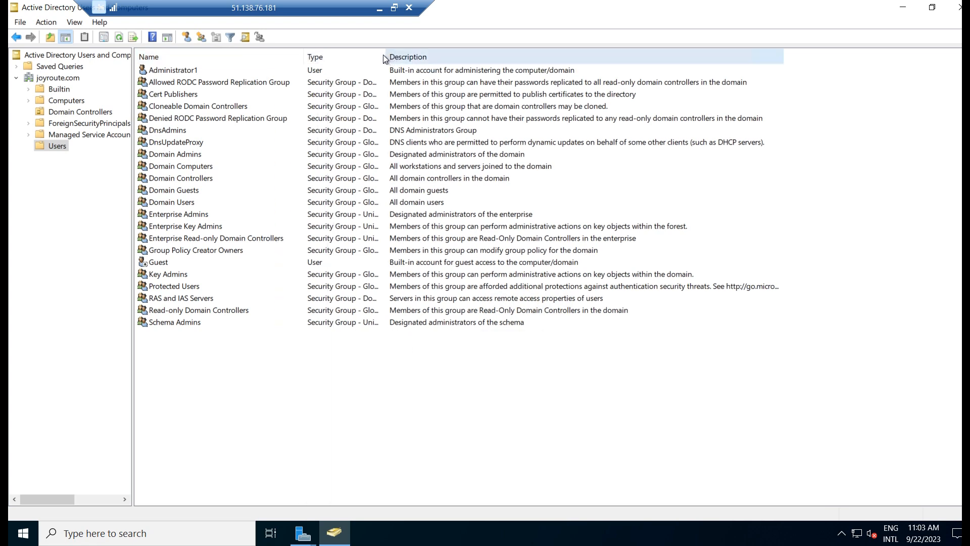
left_click_drag(385, 56, 422, 62)
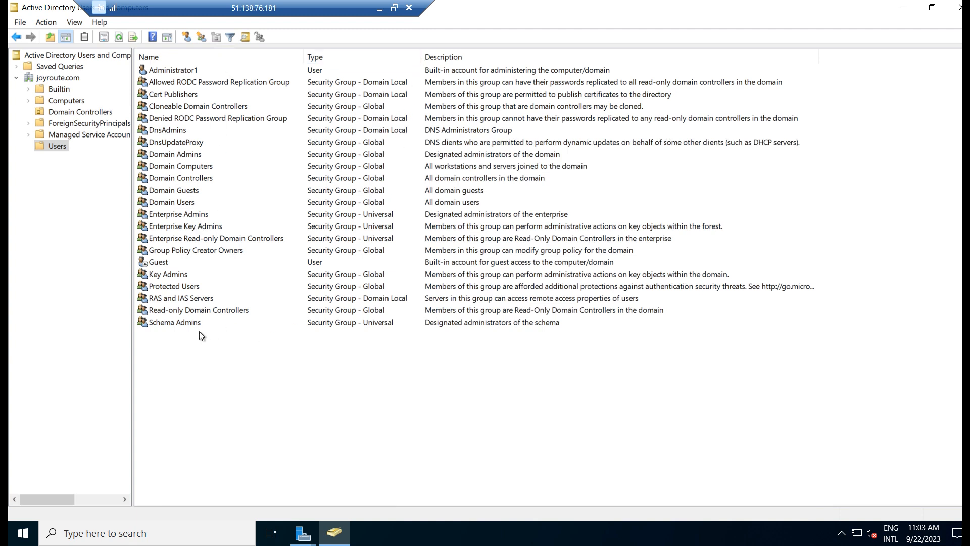
left_click(183, 323)
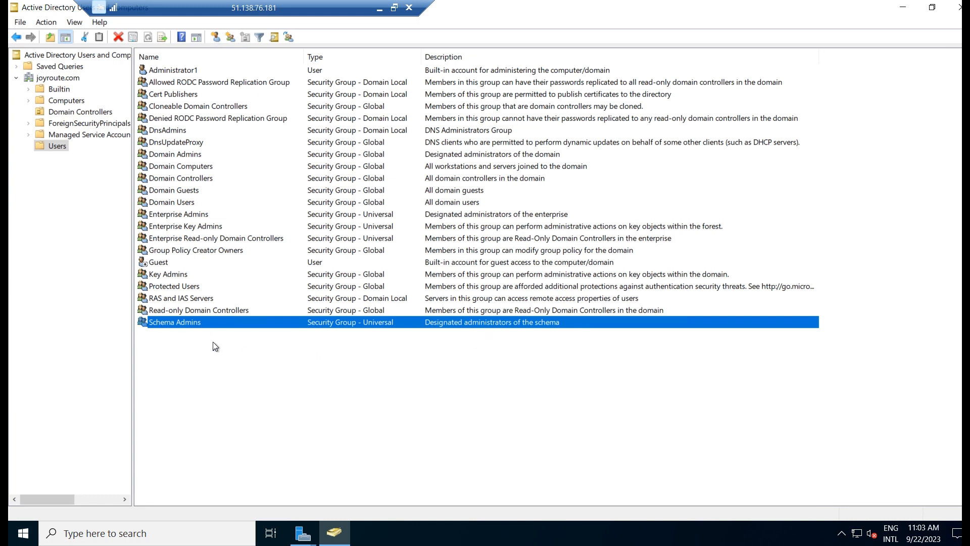
left_click(174, 215)
left_click(197, 157)
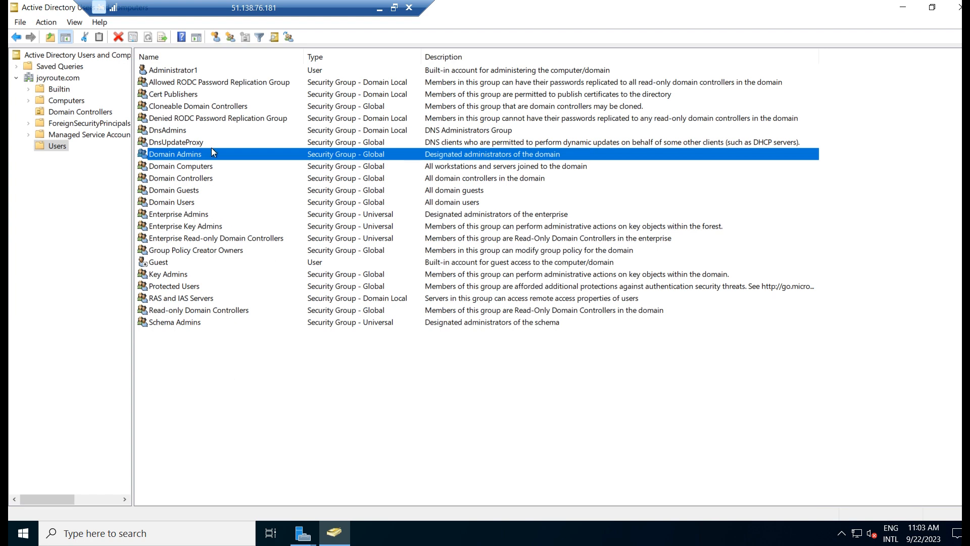
left_click(183, 215)
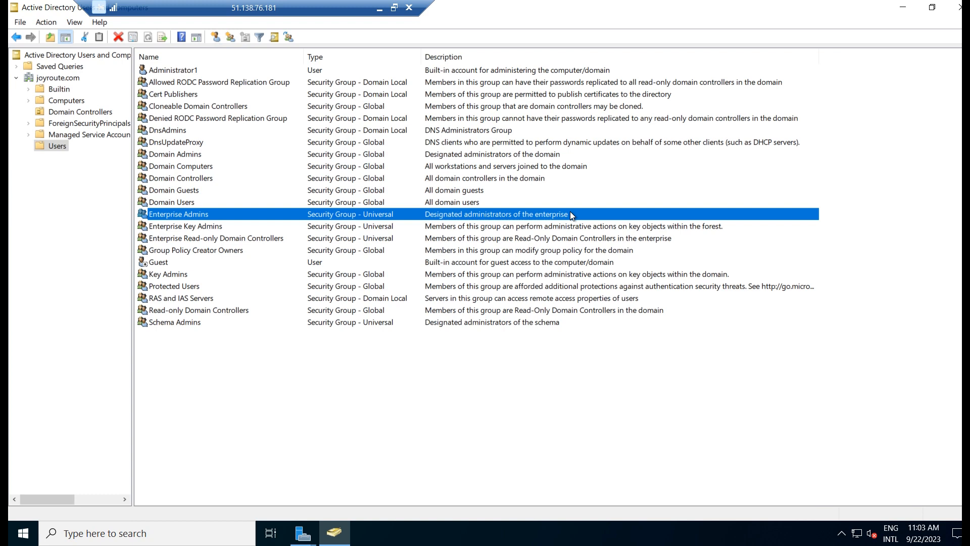
left_click(150, 154)
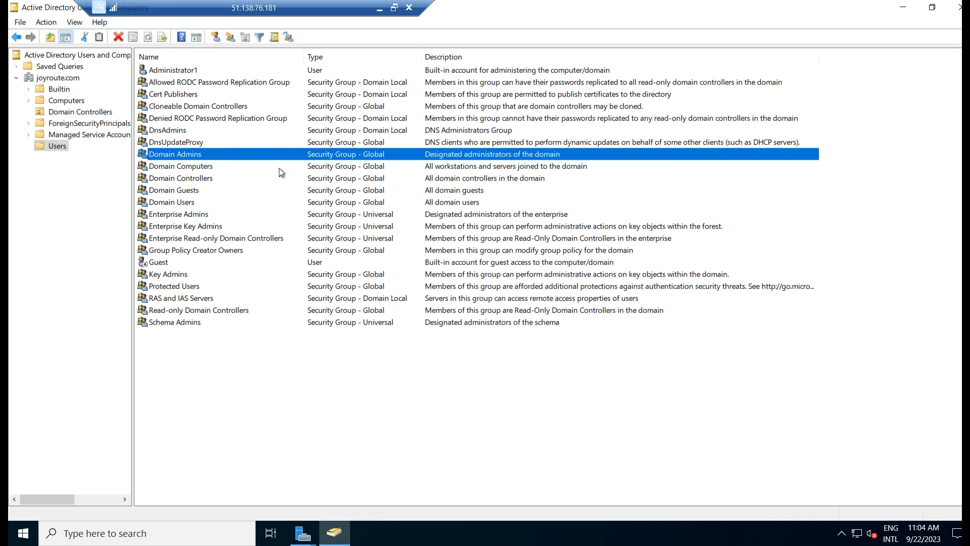
left_click(197, 214)
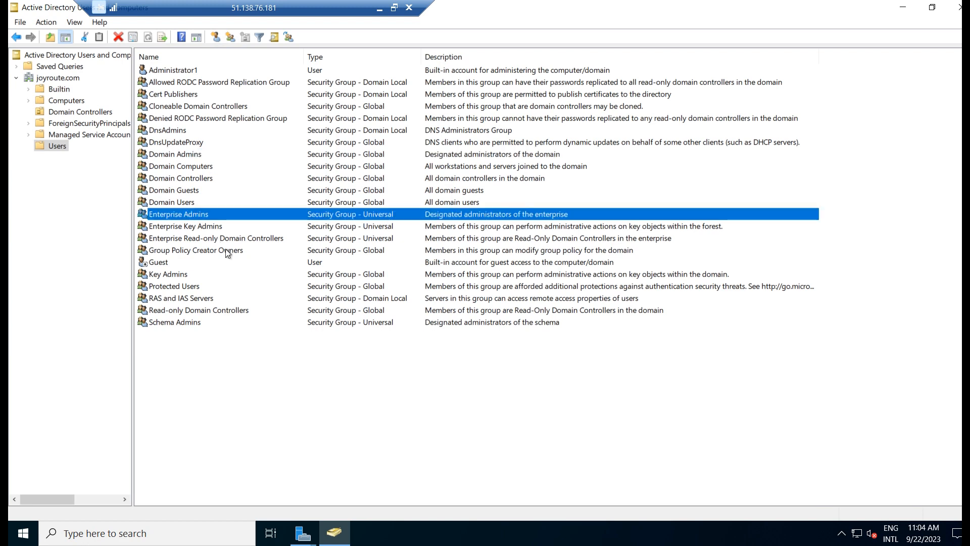
left_click(163, 329)
left_click(182, 326)
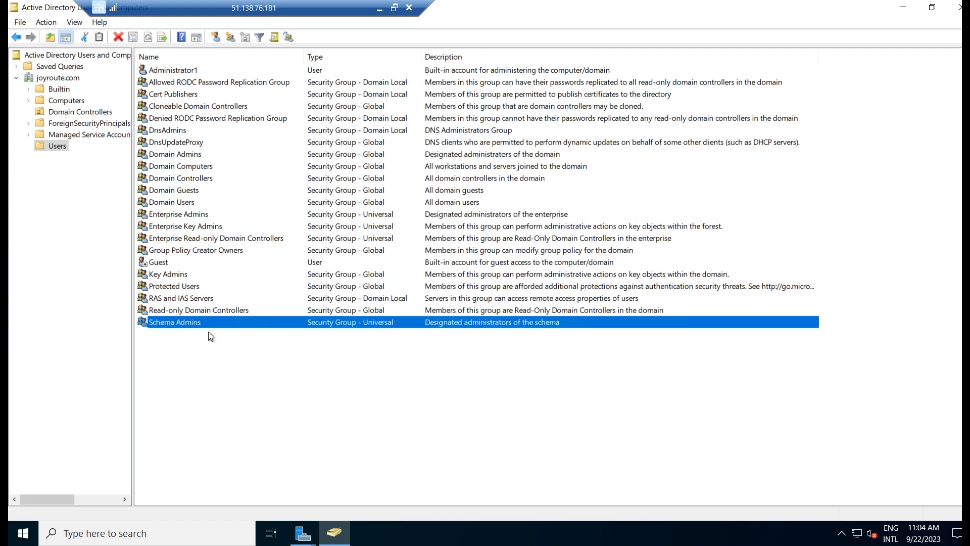
double_click(193, 323)
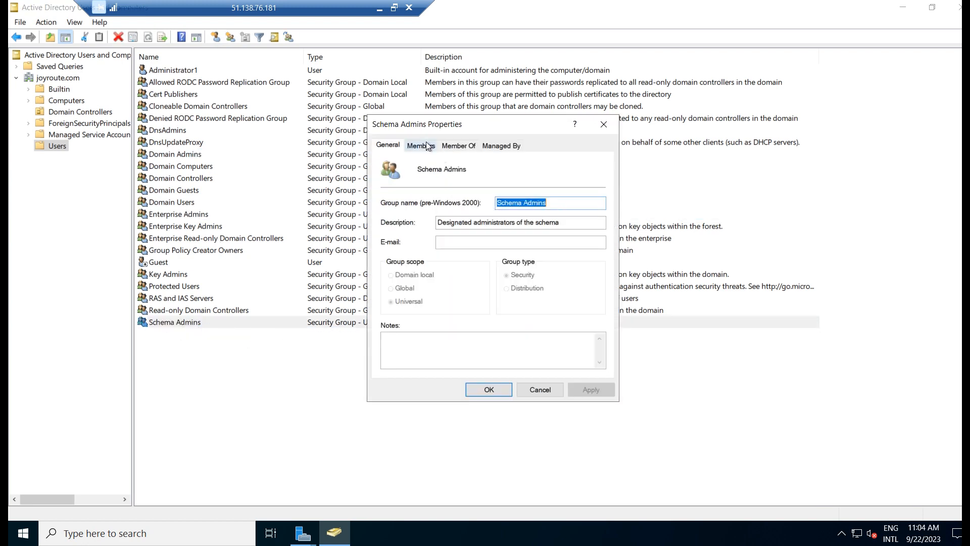
left_click(421, 144)
left_click(450, 191)
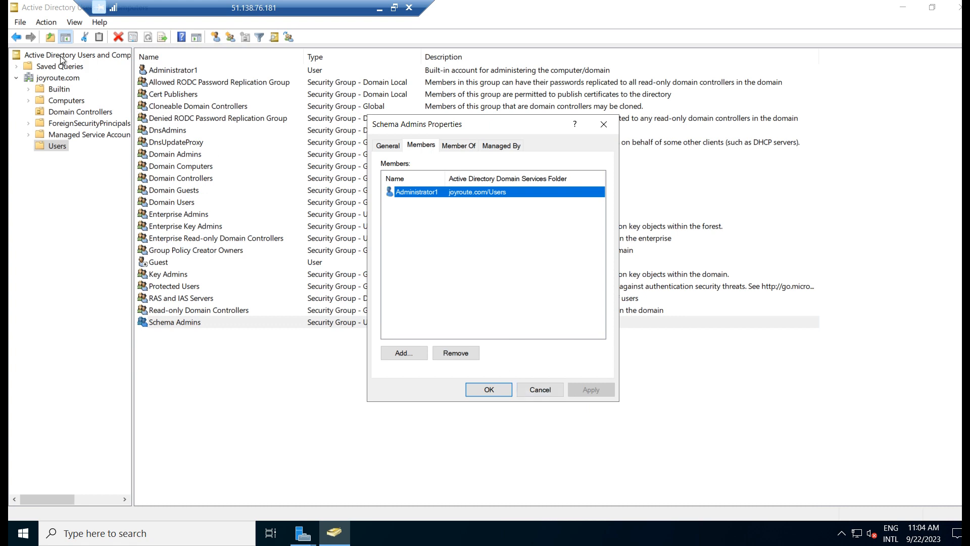
left_click(603, 125)
left_click(206, 323)
double_click(186, 214)
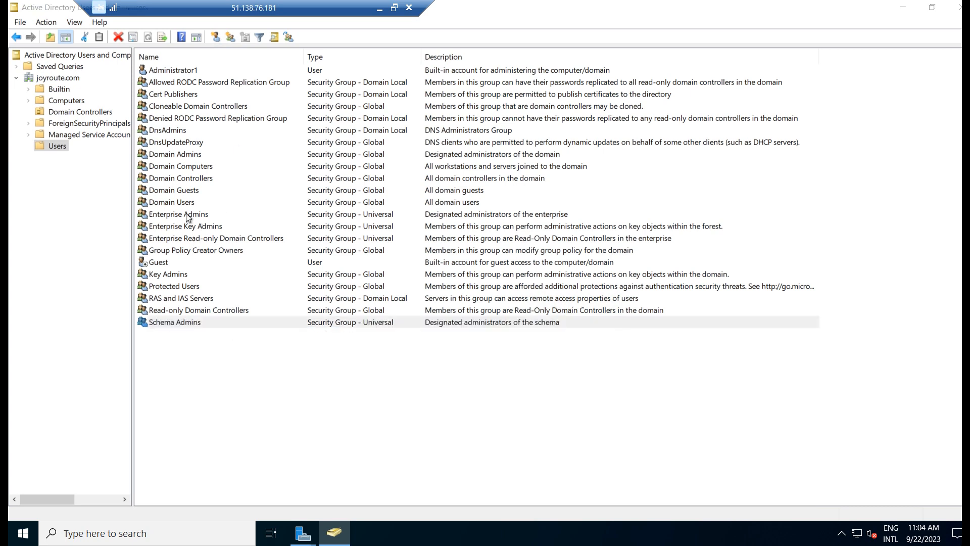
left_click(423, 146)
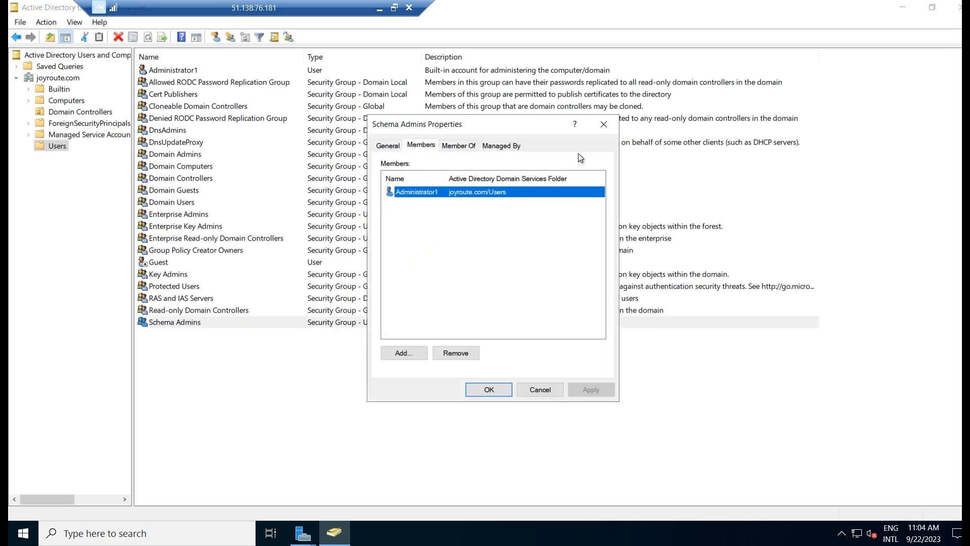
left_click(607, 129)
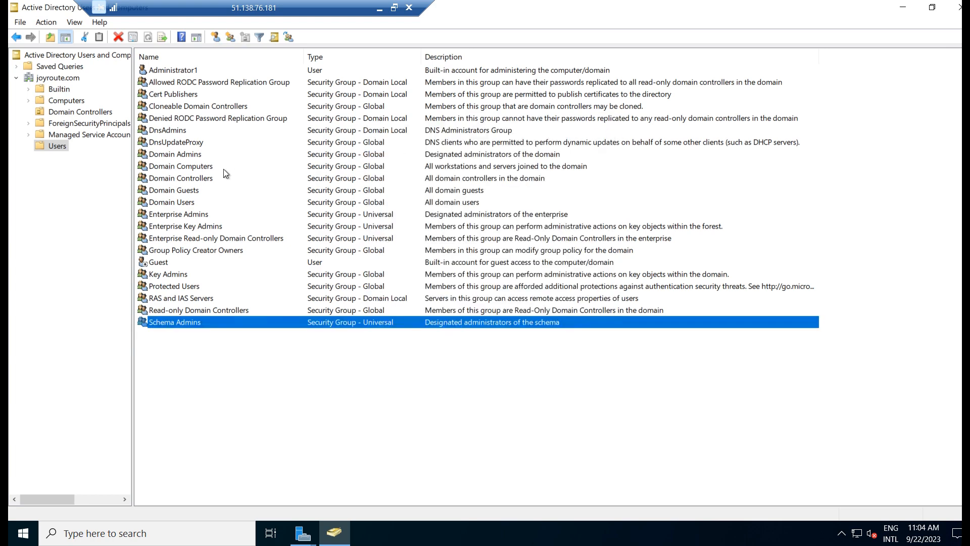
double_click(187, 166)
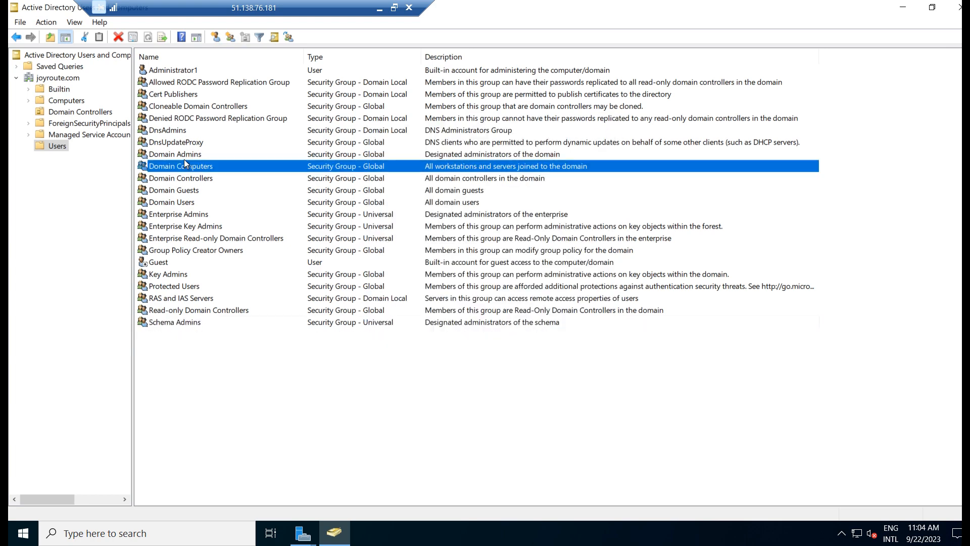
left_click(603, 125)
double_click(176, 155)
left_click(422, 147)
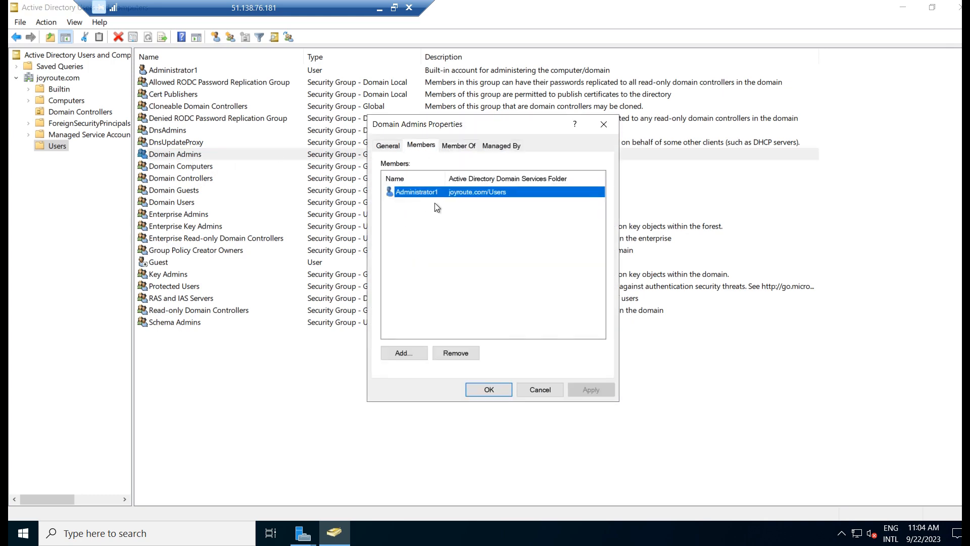
left_click(604, 128)
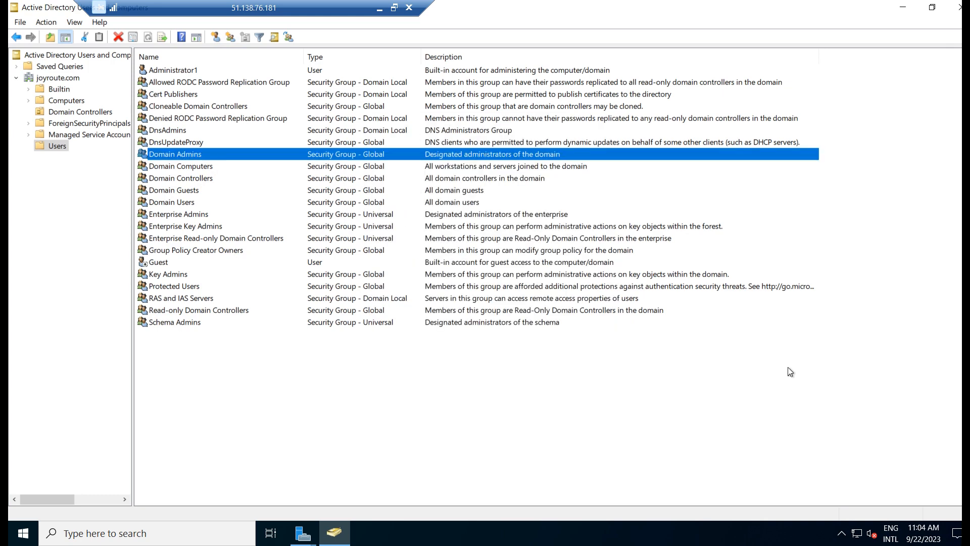
left_click(724, 352)
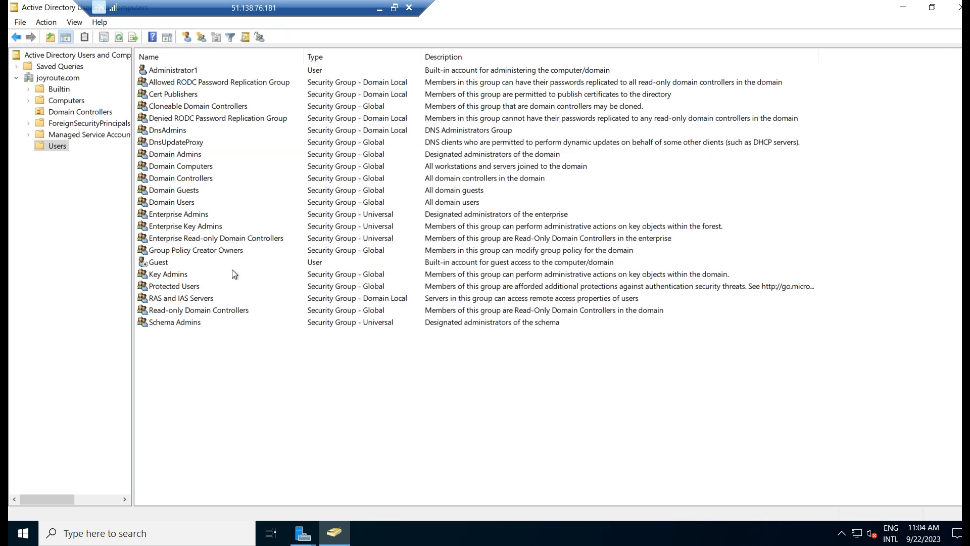
Start a new User object in the Users container and center its form
right_click(202, 346)
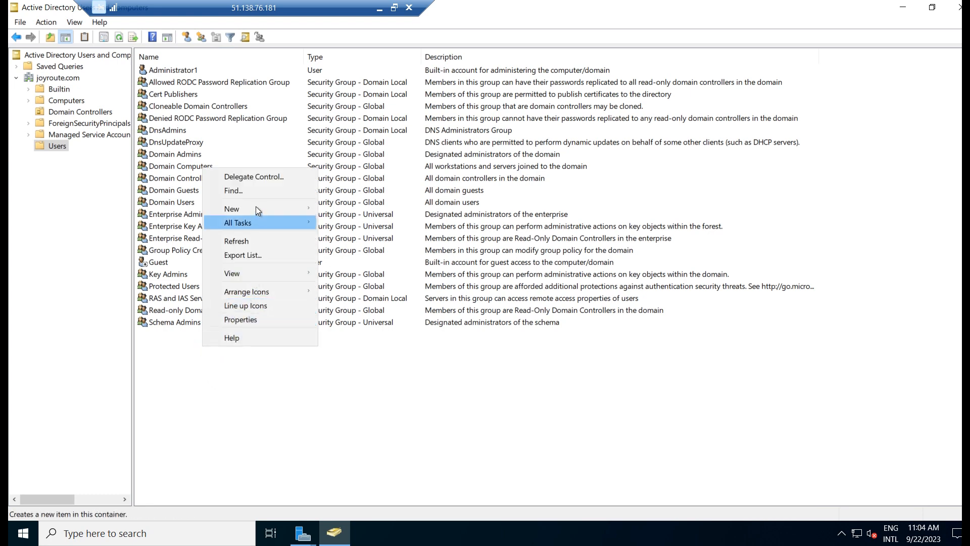
mouse_move(256, 206)
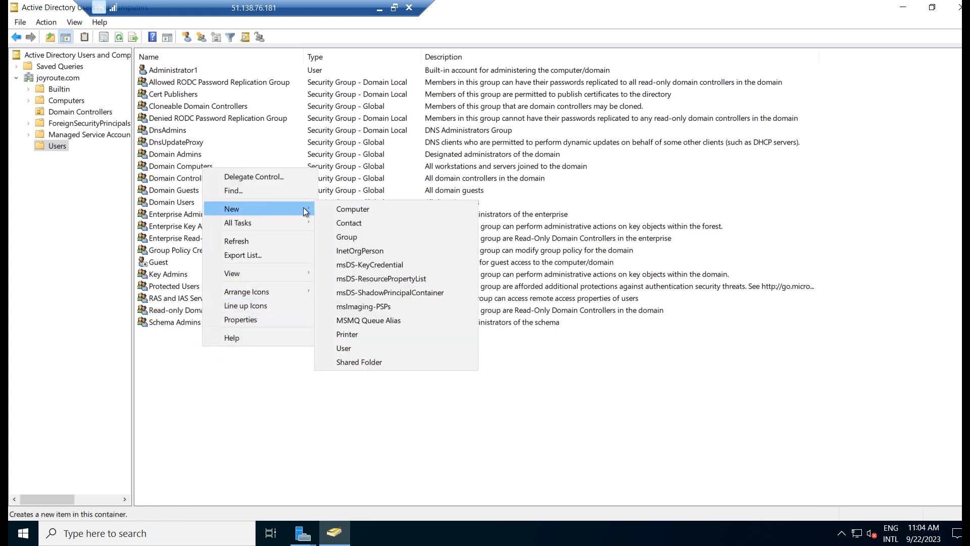
left_click(367, 351)
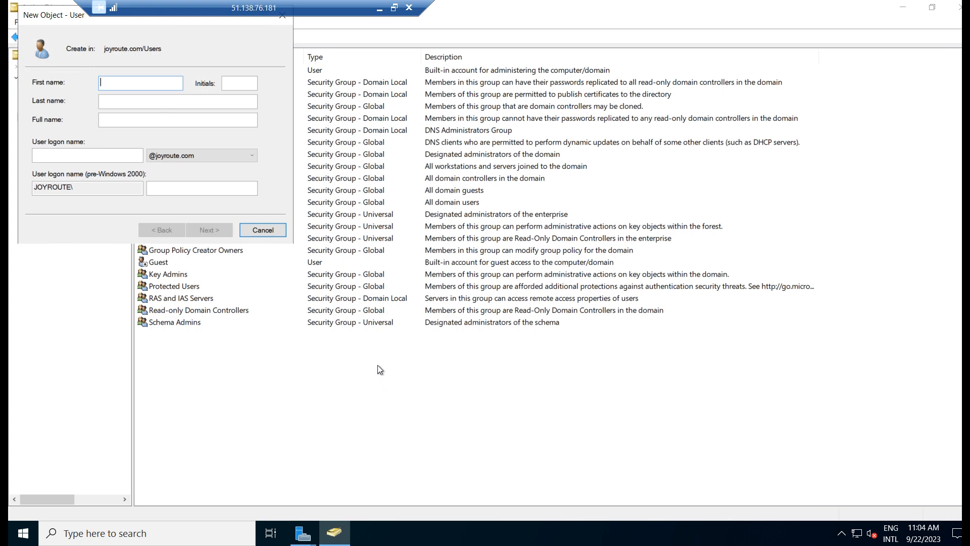
left_click_drag(60, 16, 426, 256)
Enter the user's first name, last name and logon name, then continue to the password page
key("Tab")
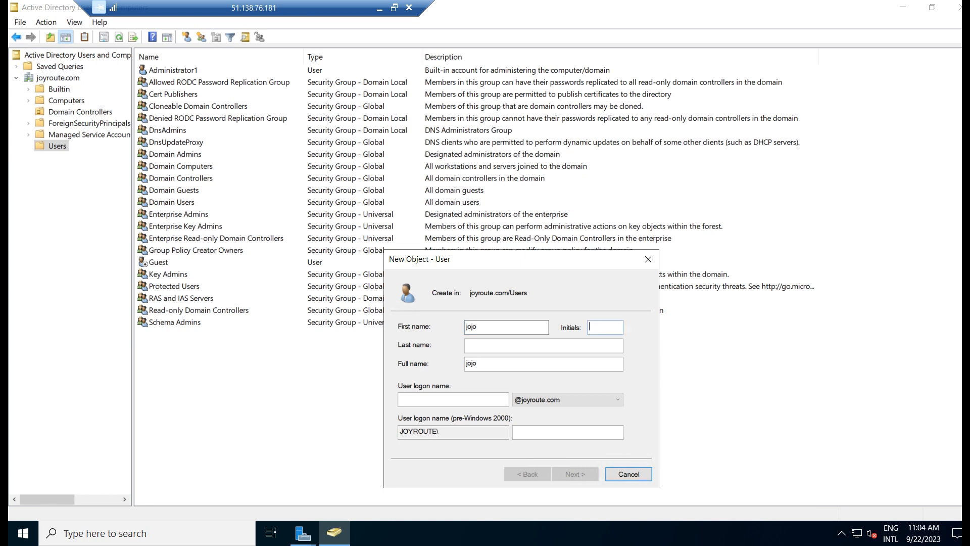
key("Tab")
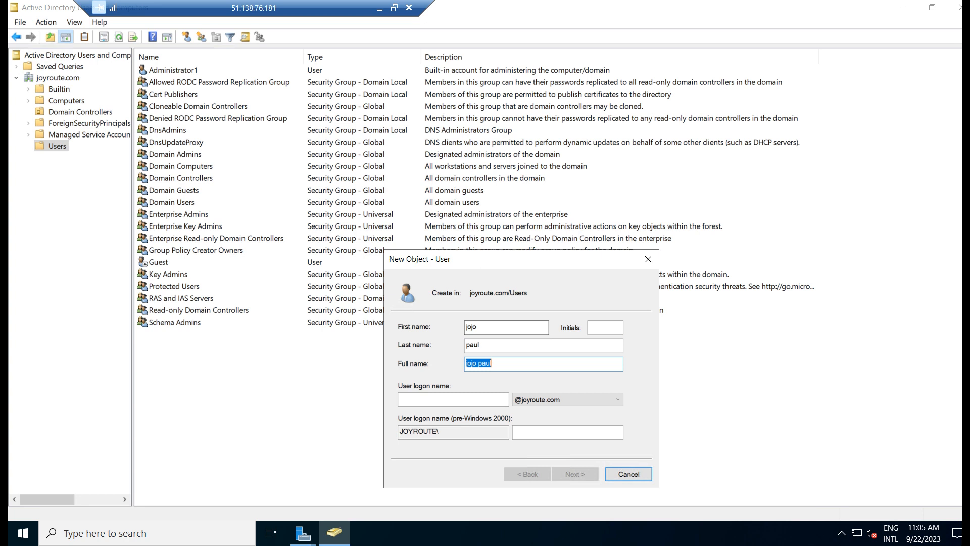
left_click(434, 402)
type("jojo")
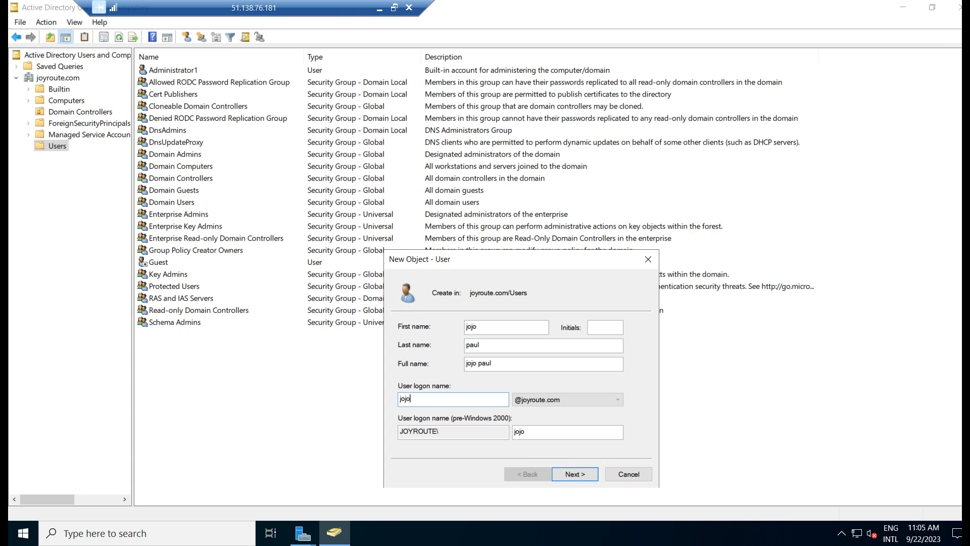
left_click(568, 479)
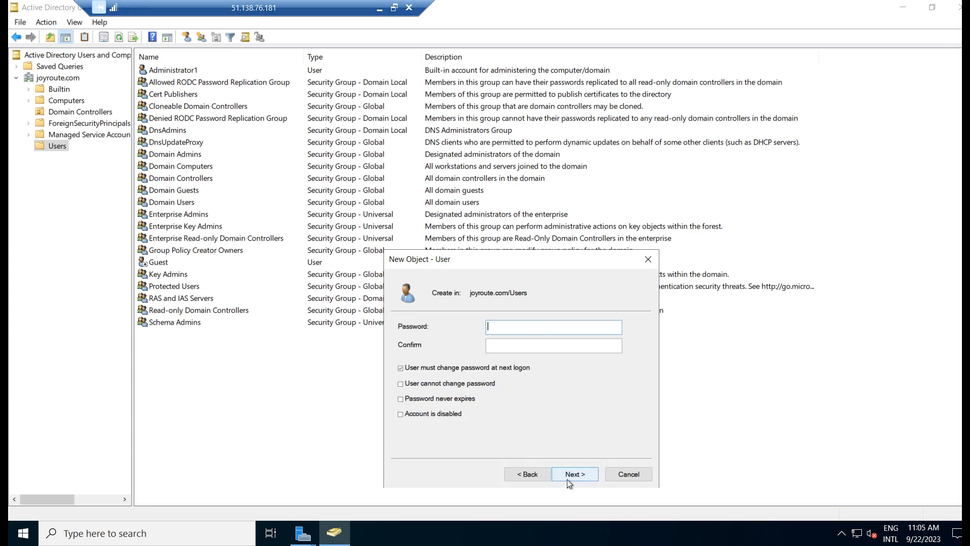
Set a never-expiring password with no change required at next logon, and finish creating the user
left_click(472, 368)
left_click(462, 397)
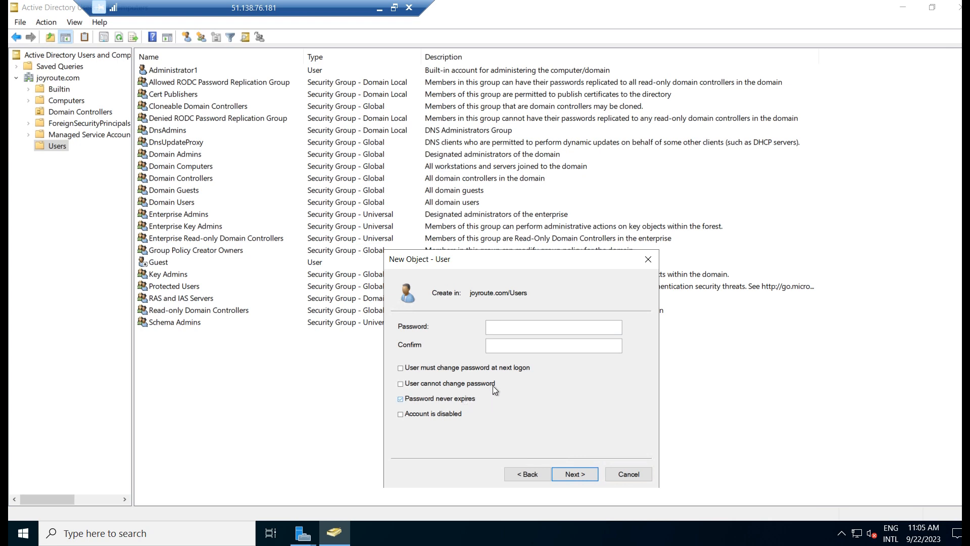
left_click(518, 327)
type("*********")
key("Tab")
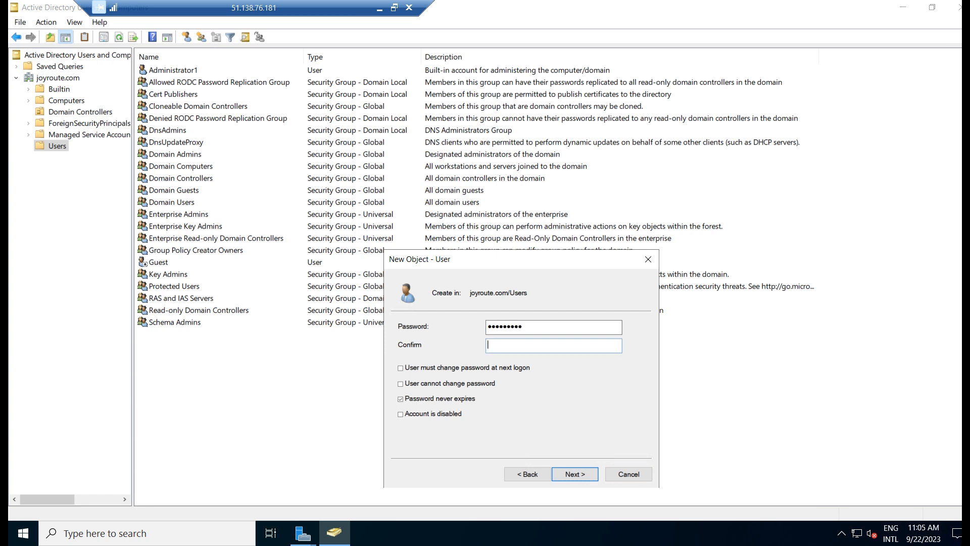
type("*********")
left_click(578, 475)
left_click(574, 474)
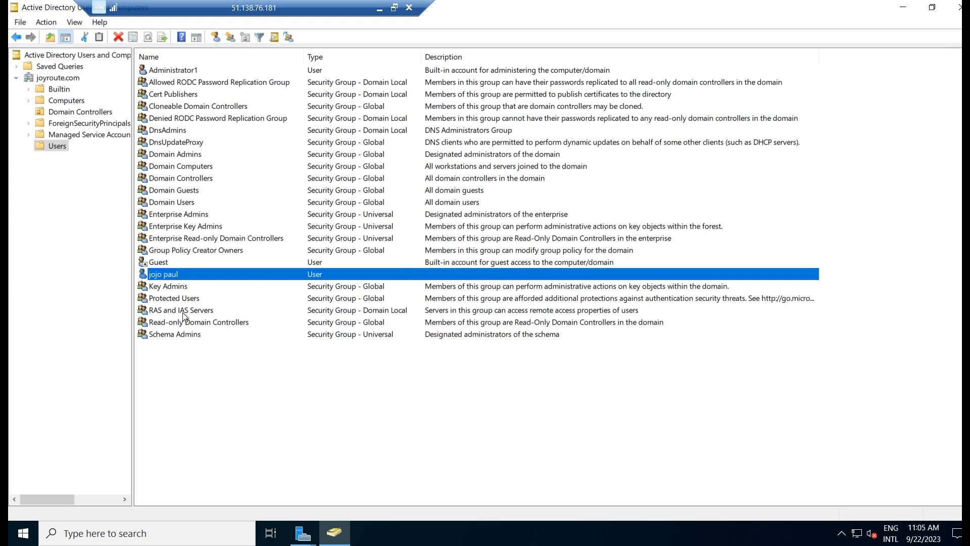
Open the new user's Properties on the Member Of tab and begin adding a group
double_click(181, 276)
right_click(181, 276)
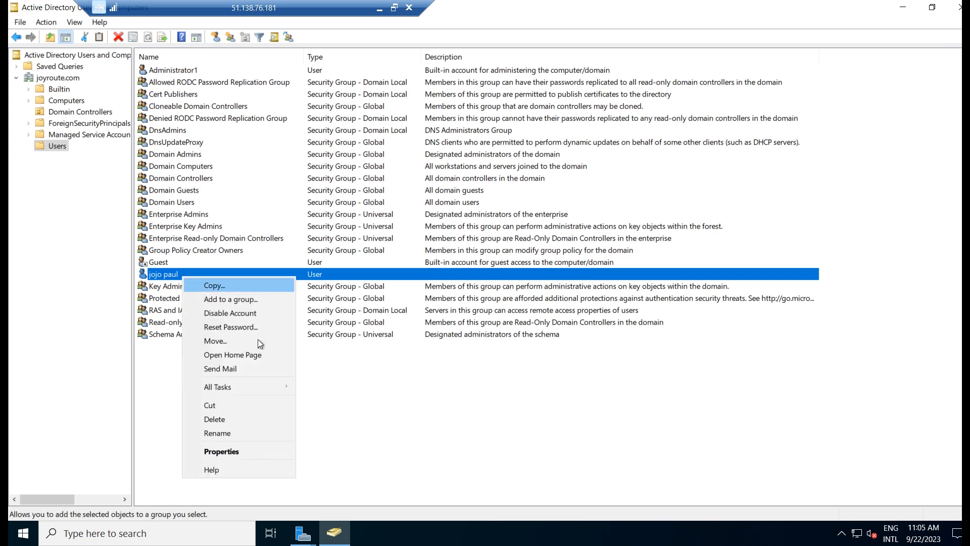
left_click(237, 451)
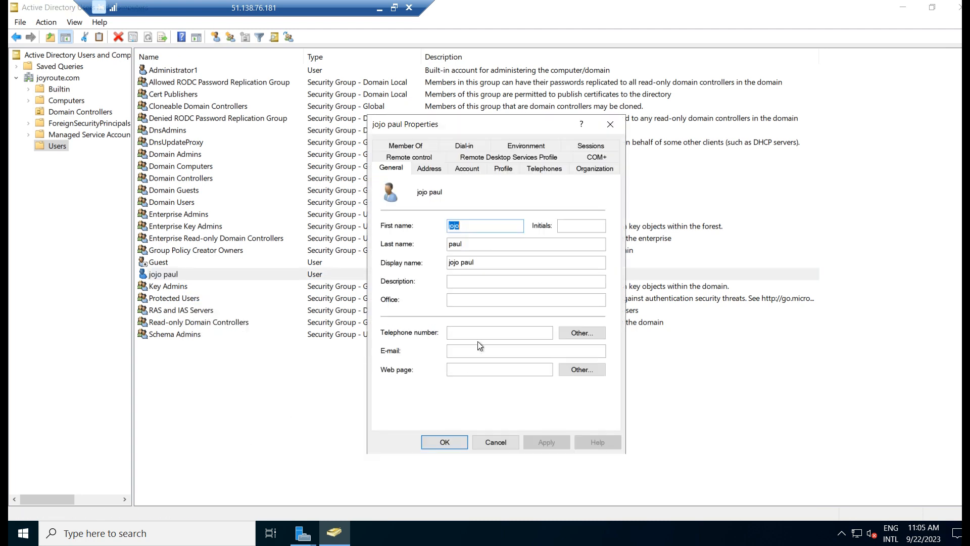
left_click(402, 144)
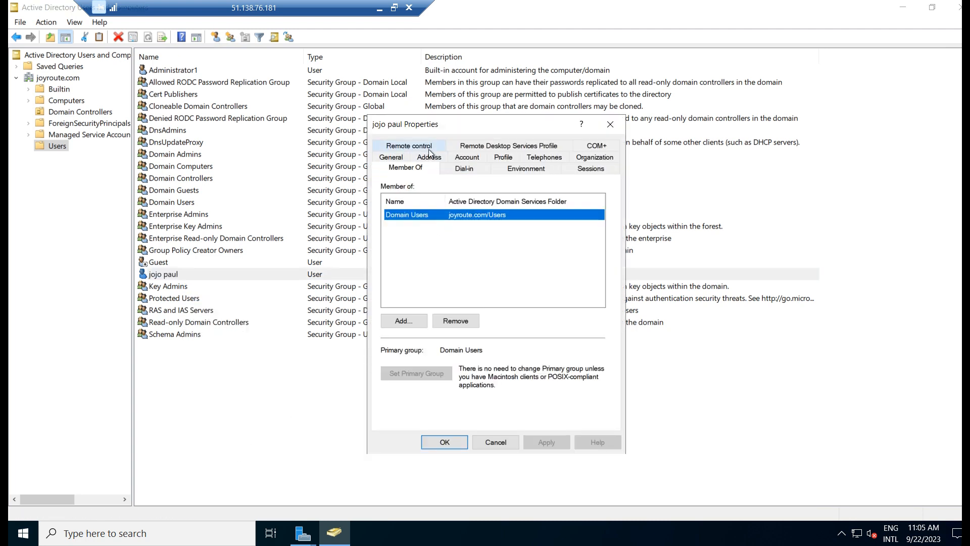
left_click(403, 321)
Try resolving 'domainad' and then 'domainadmin' as group names, both not found
type("d")
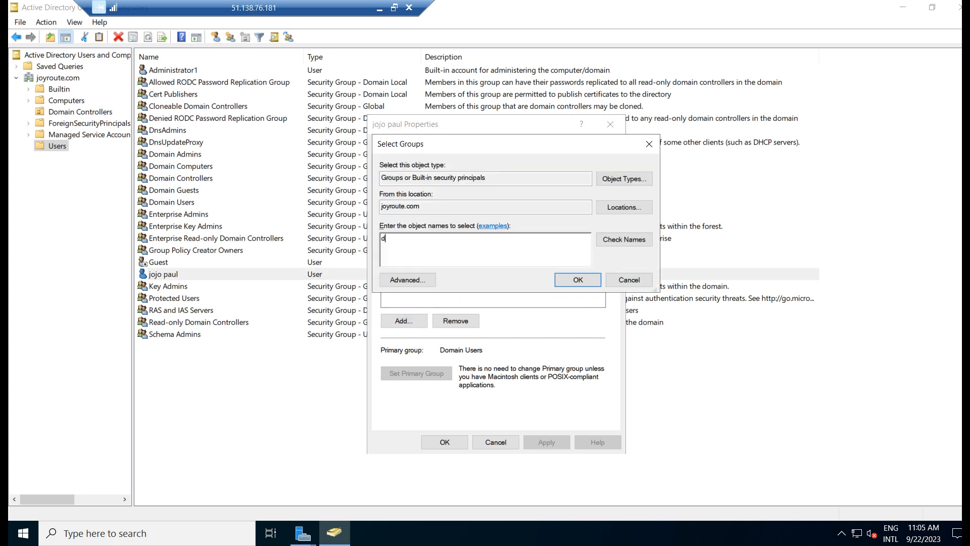
type("omainad")
left_click(627, 239)
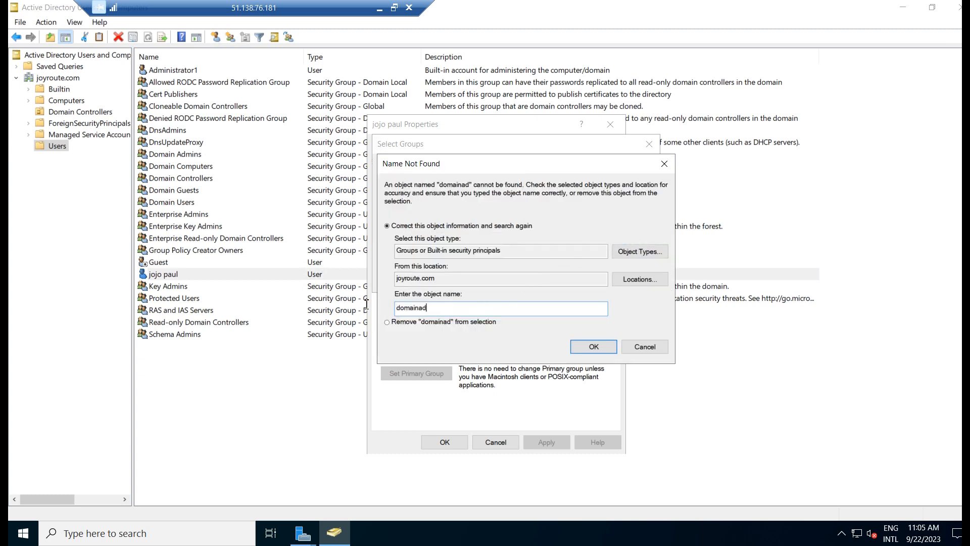
left_click(635, 347)
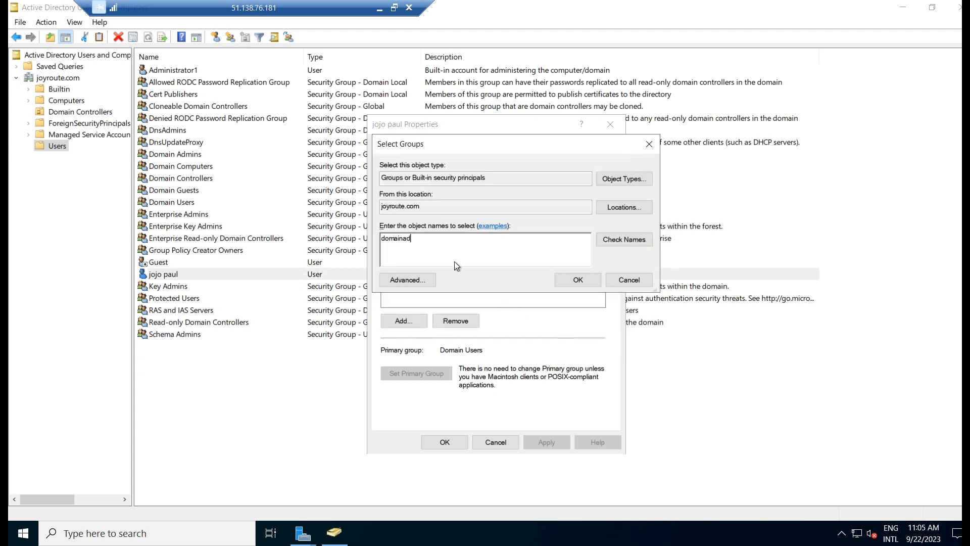
left_click_drag(448, 249, 351, 237)
type("domainadmin")
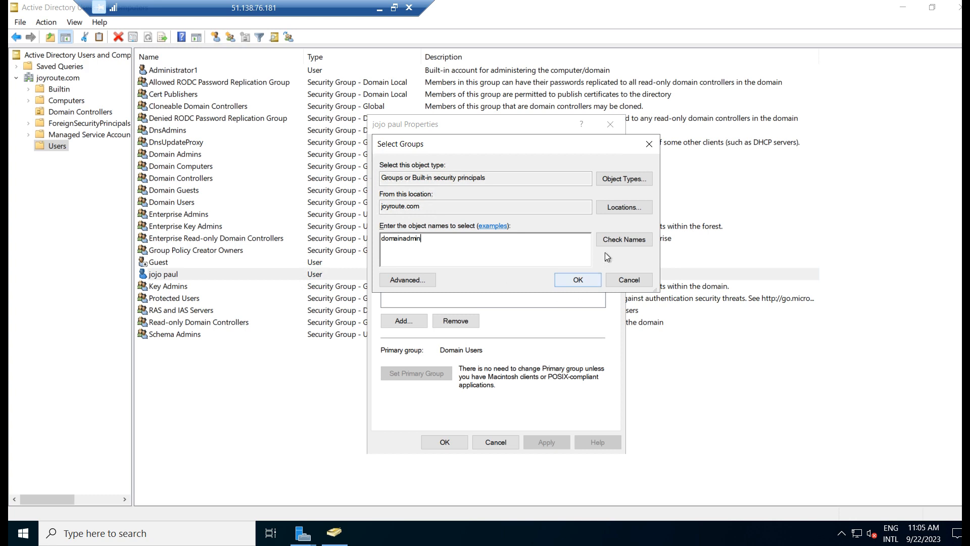
left_click(616, 240)
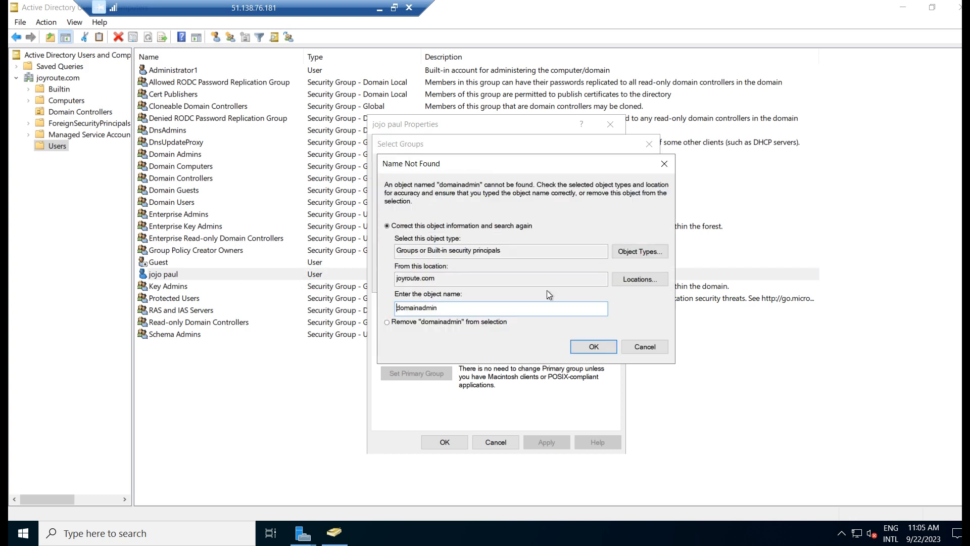
left_click(644, 347)
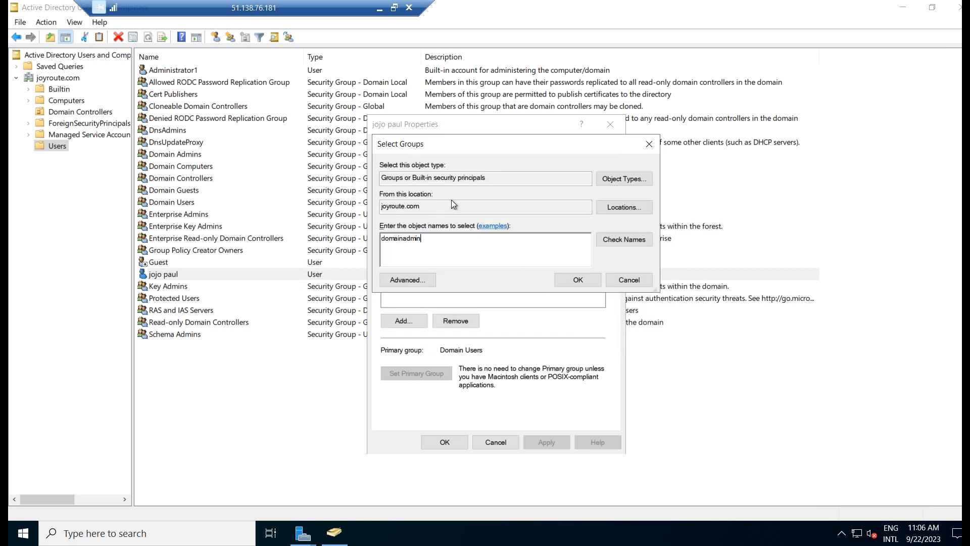
Correct the name to 'domain admin', resolve it to Domain Admins, and add it
left_click(629, 180)
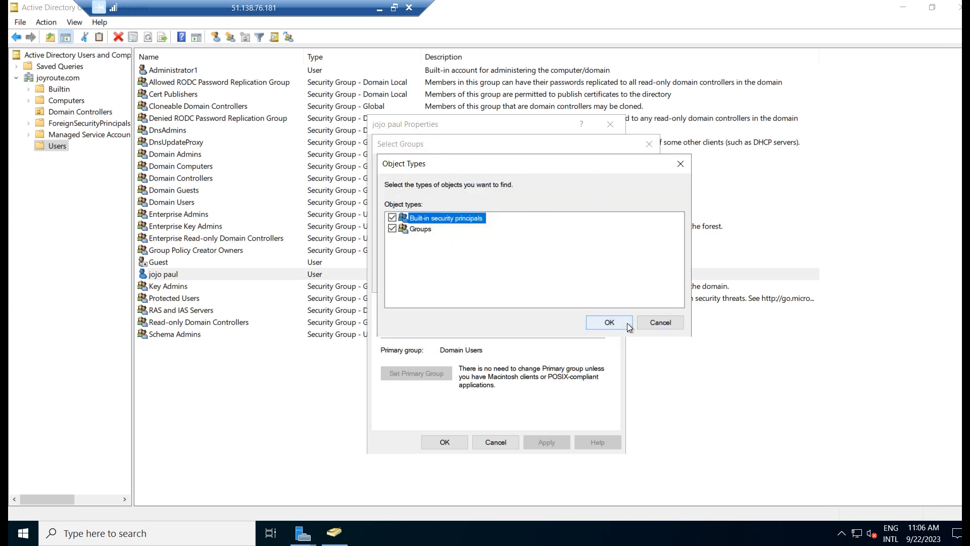
left_click(613, 322)
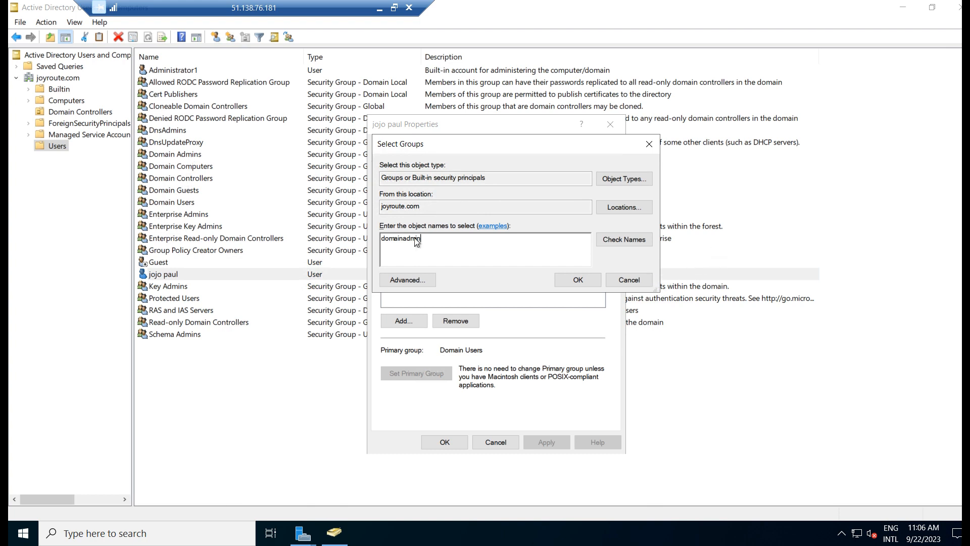
left_click(404, 247)
left_click(638, 242)
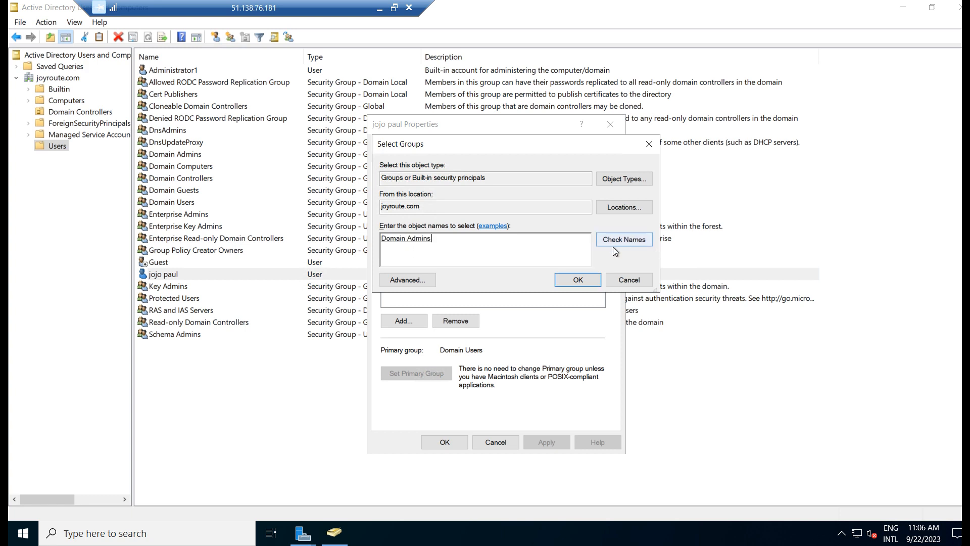
left_click(560, 276)
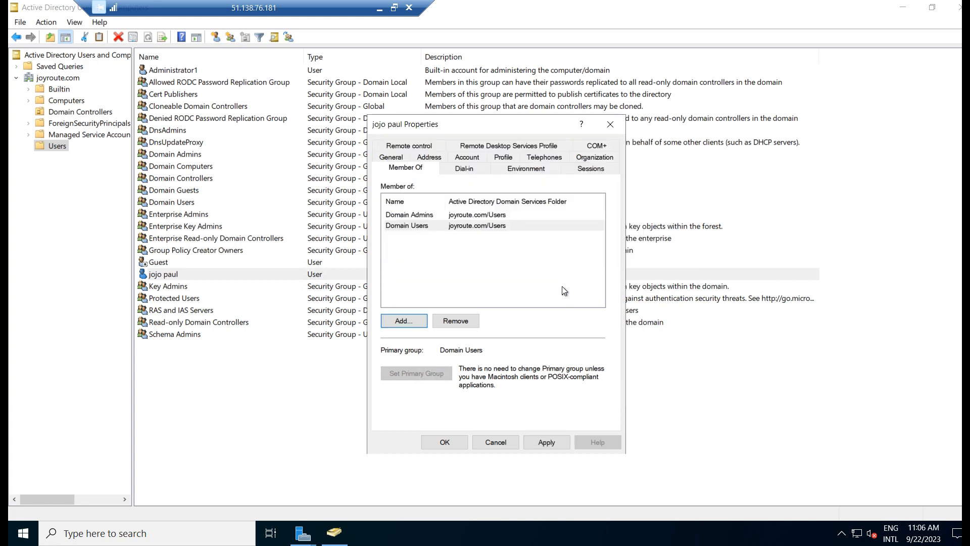
Add Enterprise Admins by searching 'enterprise' and picking it from the matches
left_click(404, 320)
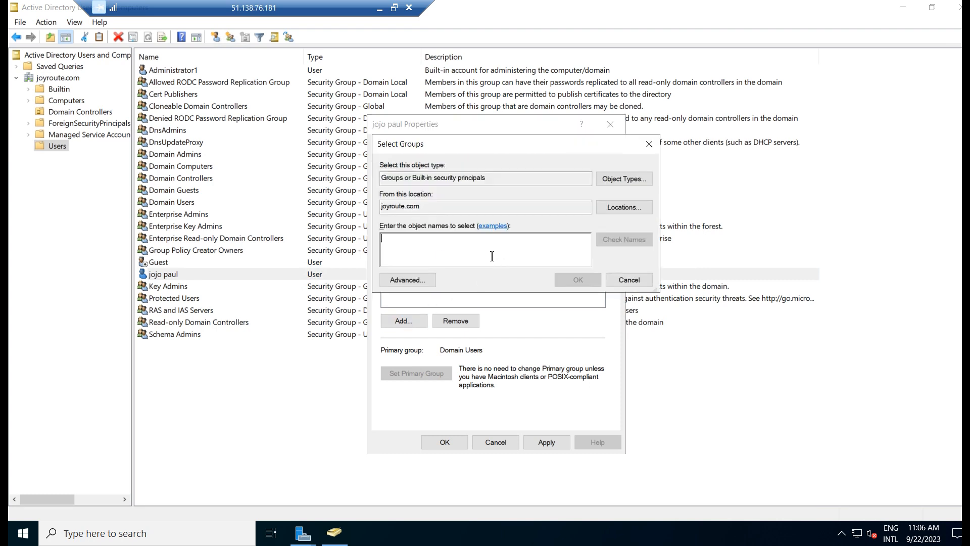
type("en")
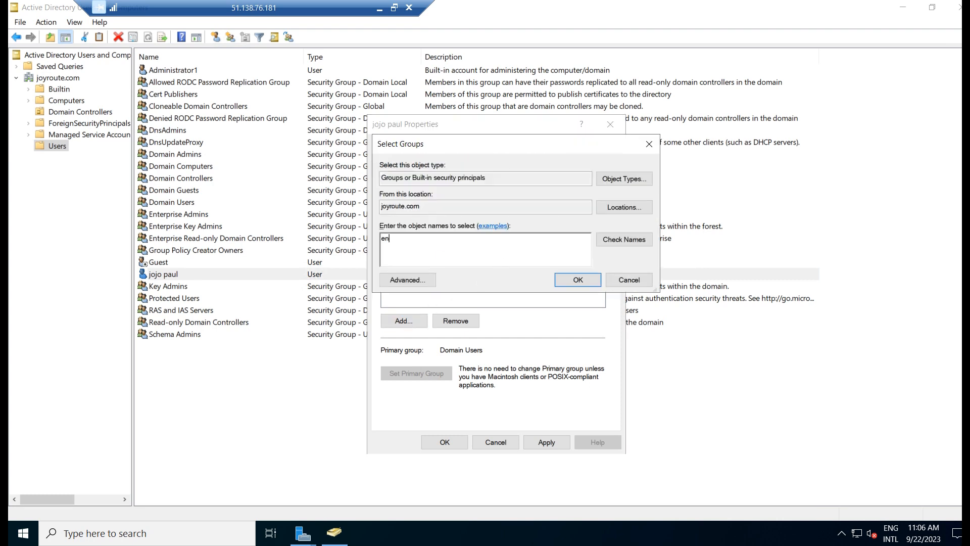
type("terprise")
left_click(617, 244)
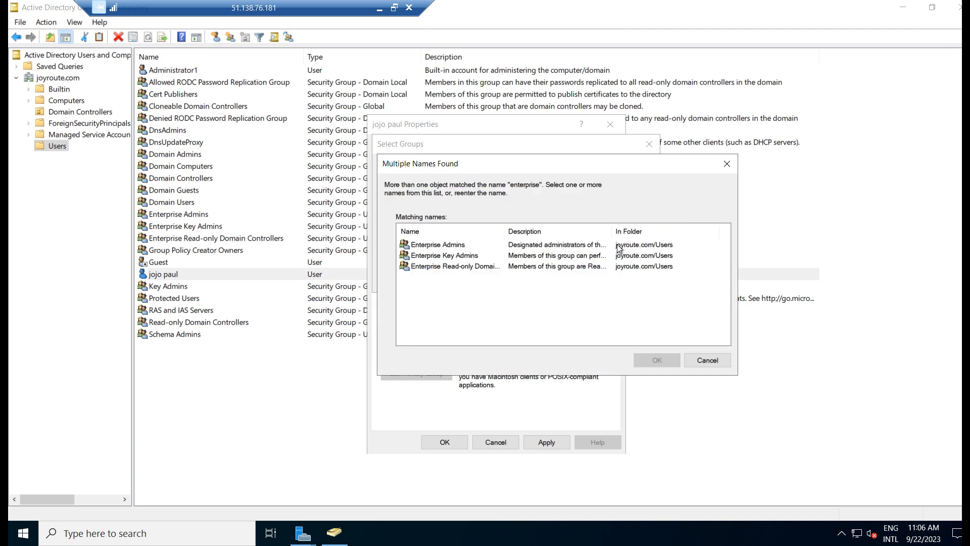
left_click(445, 244)
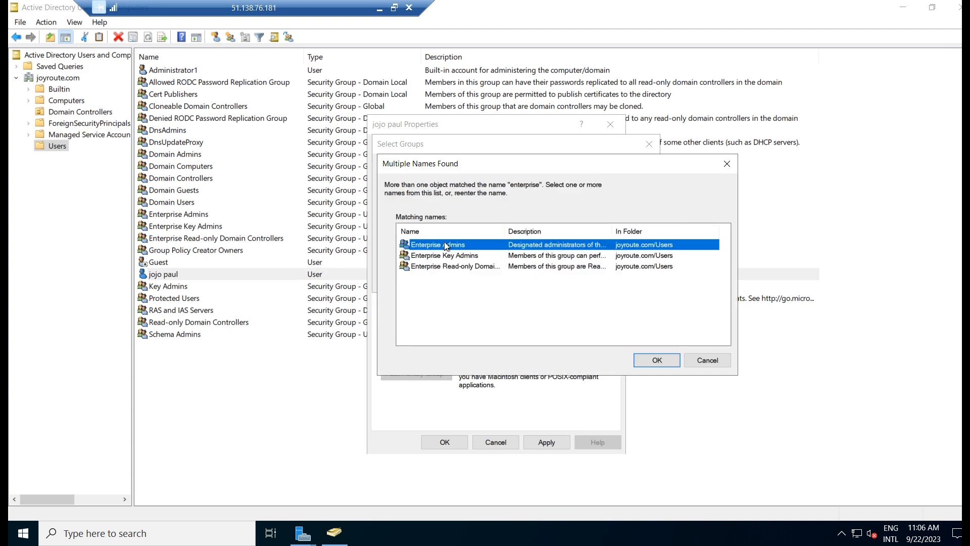
left_click(665, 361)
left_click(577, 279)
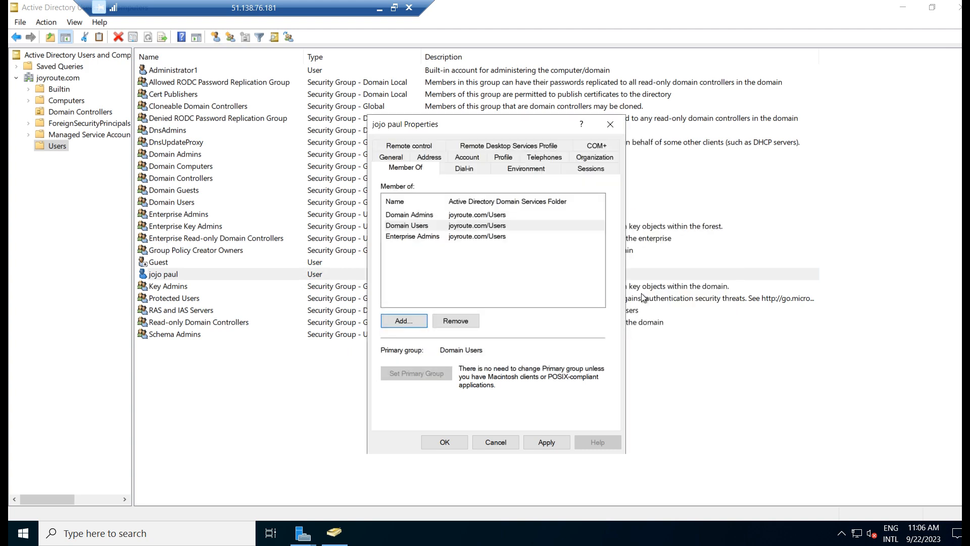
Add Schema Admins by resolving the name 'sche'
left_click(414, 319)
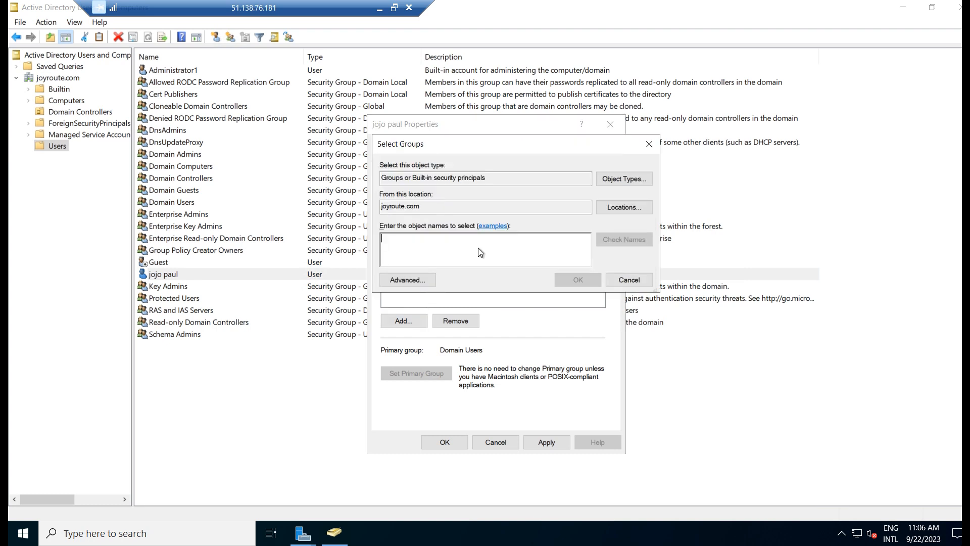
type("sche")
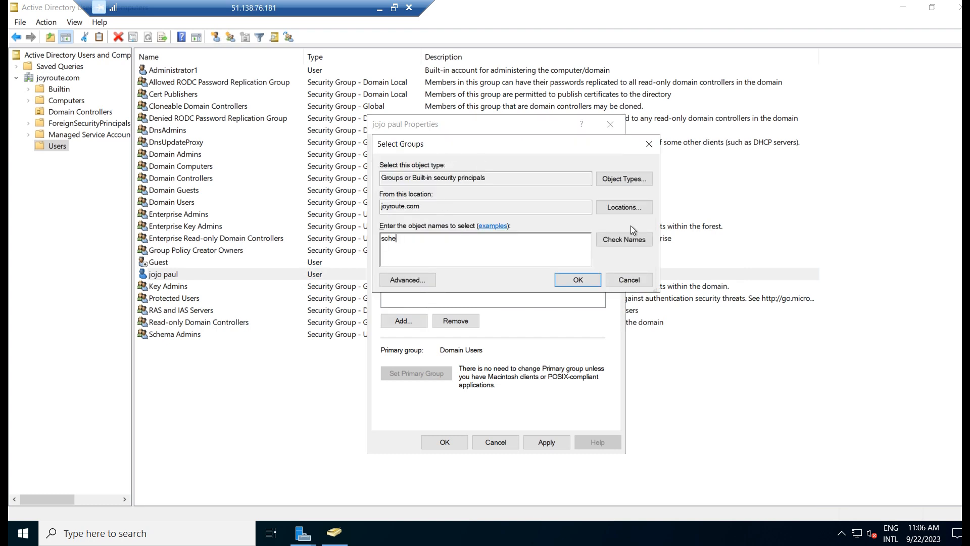
left_click(626, 241)
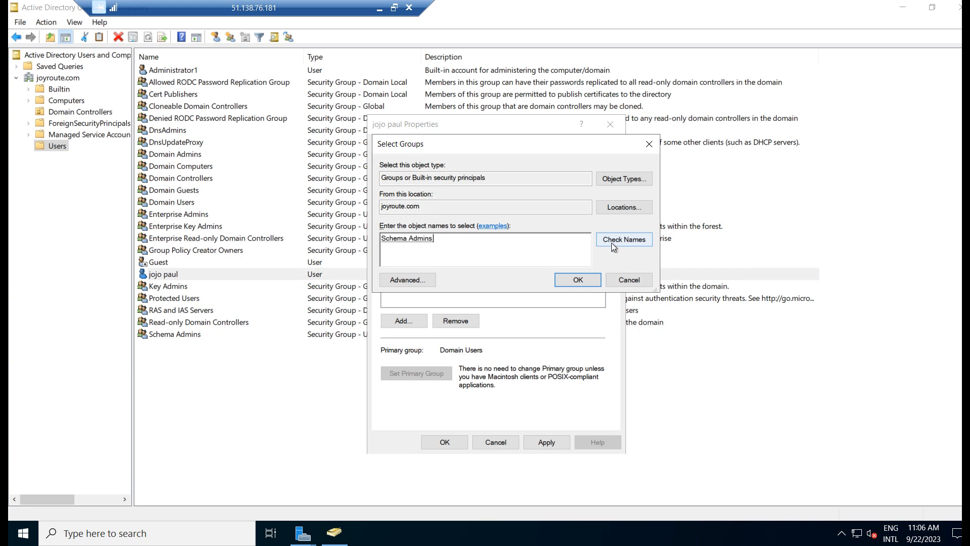
left_click(575, 277)
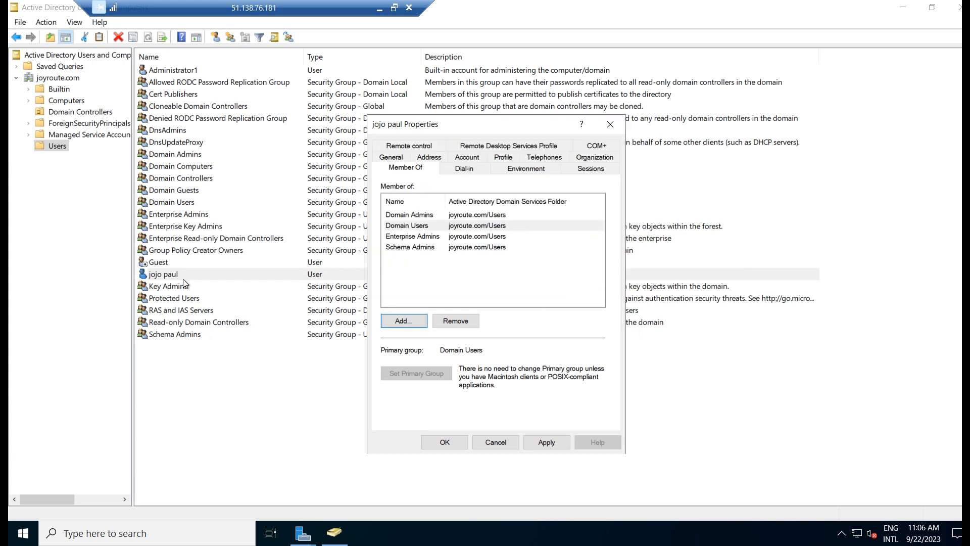
Apply and save all the group memberships, closing the user's Properties dialog
left_click(544, 441)
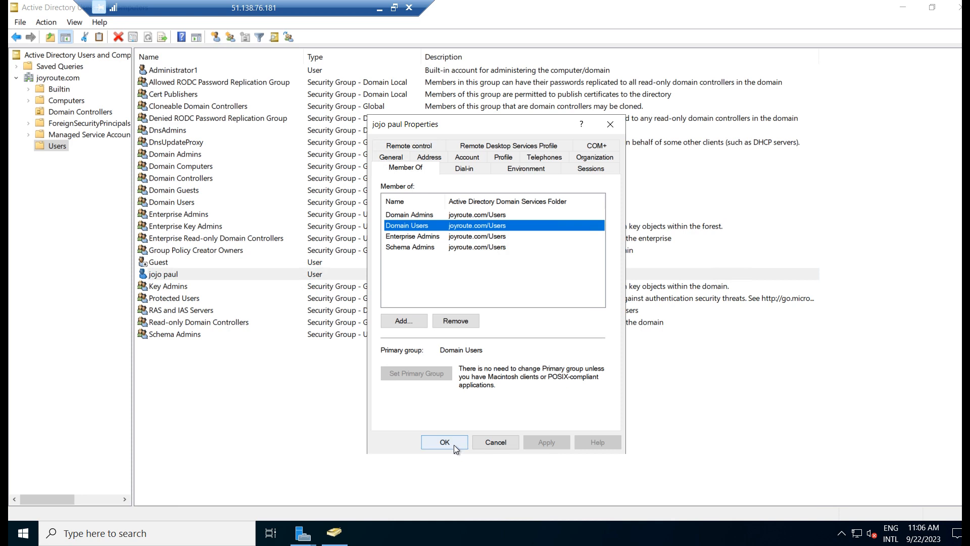
left_click(454, 444)
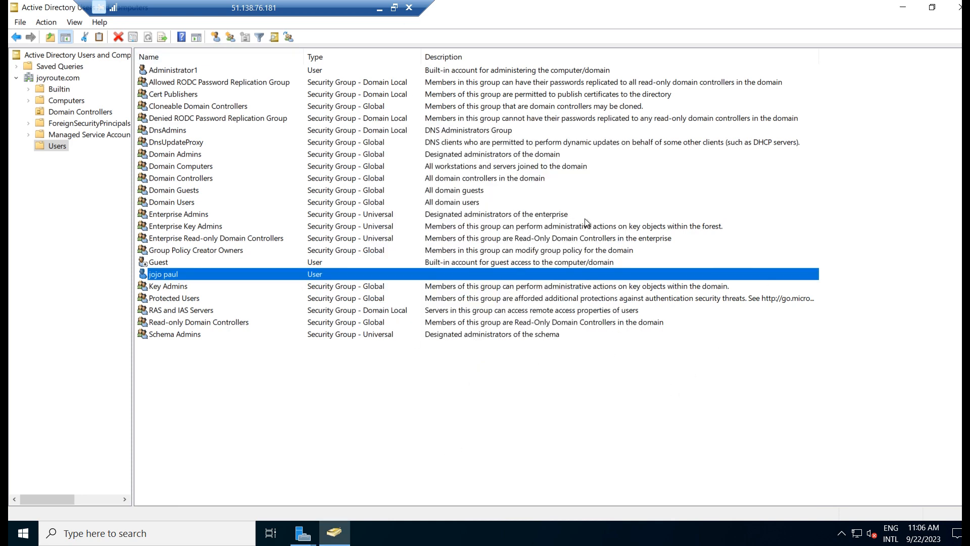
left_click(726, 395)
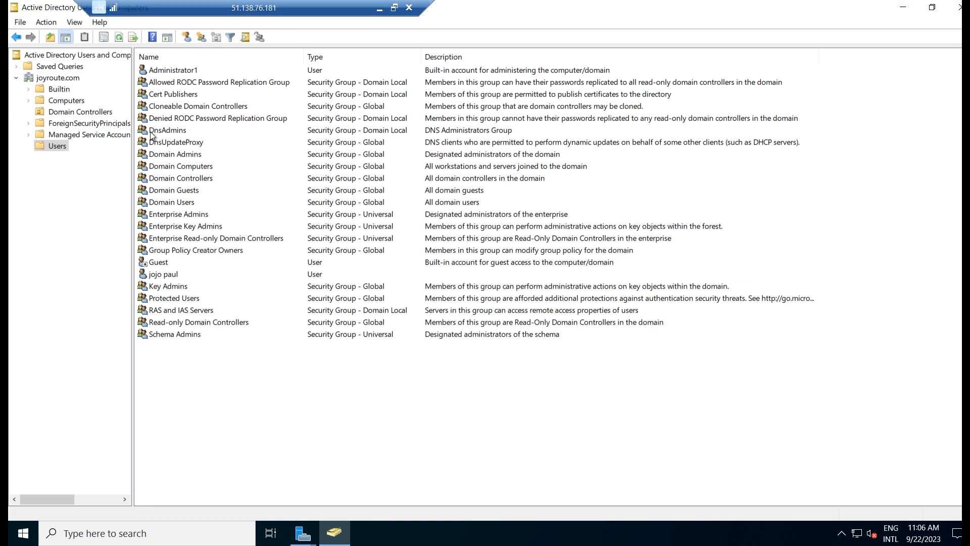